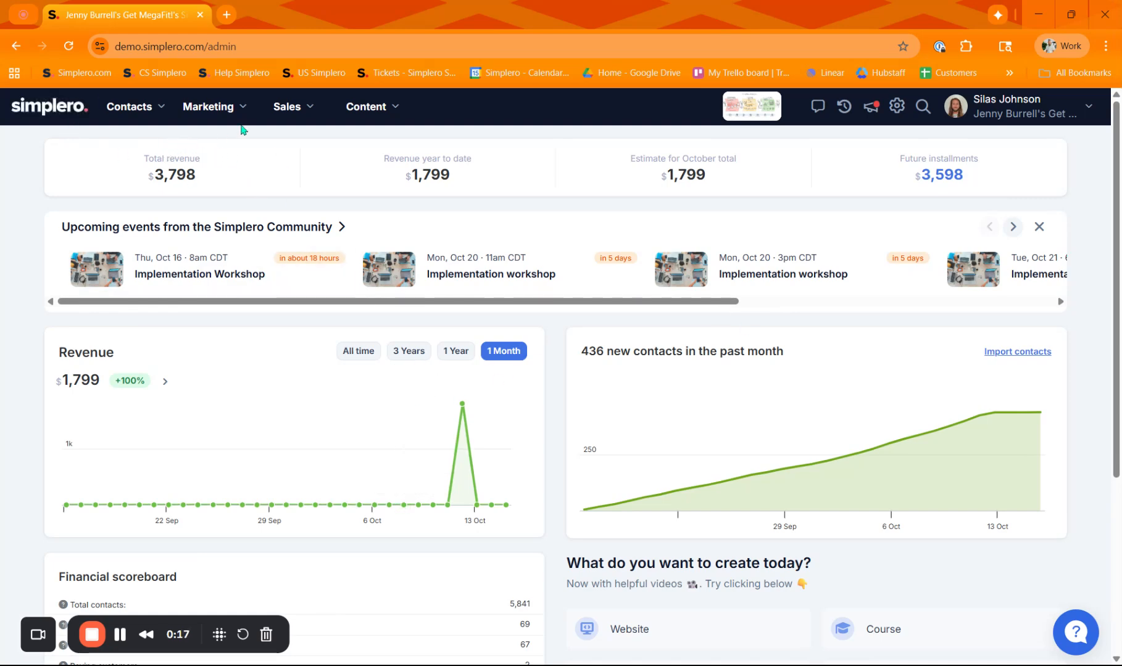
Start creating a new product of the Course type from the products list
click(306, 109)
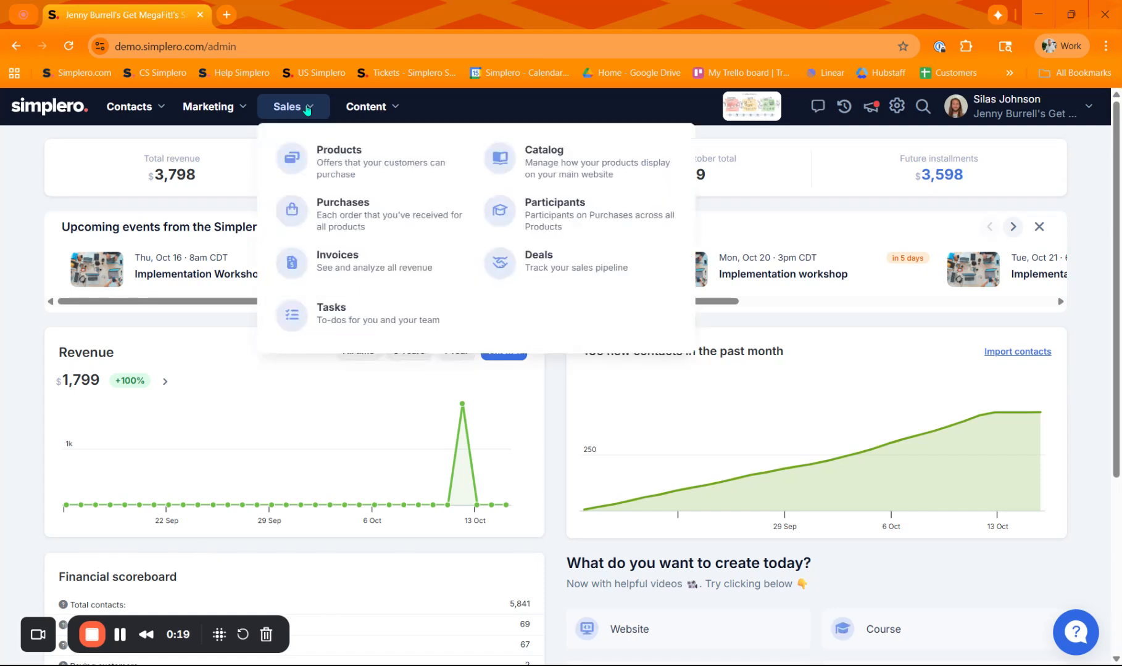
click(350, 157)
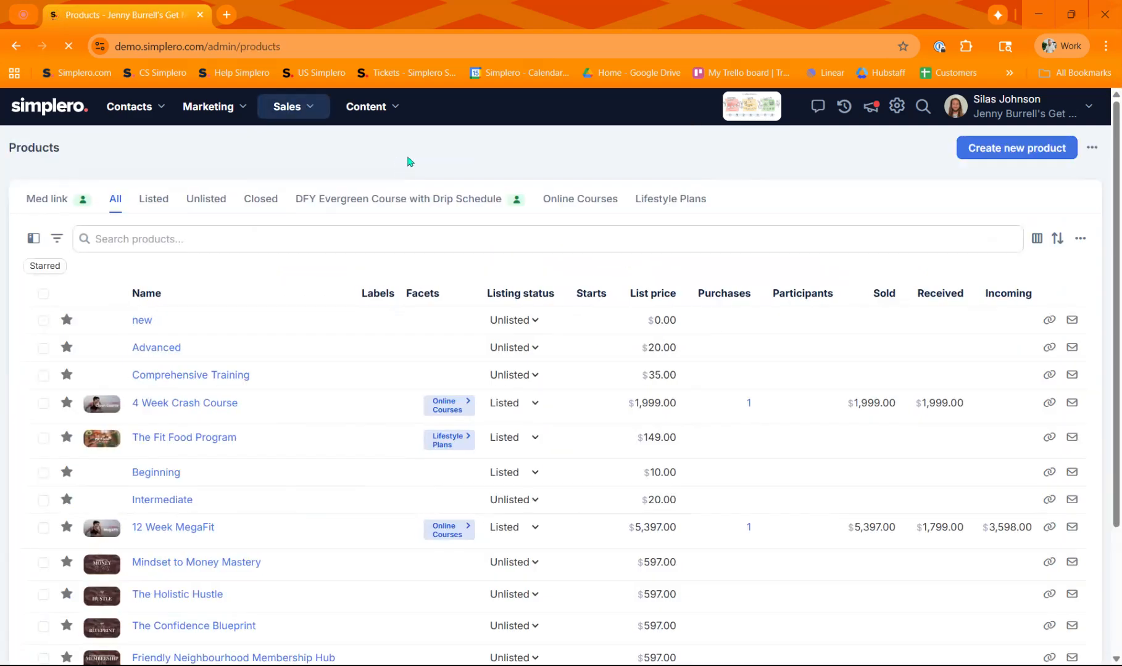
click(1018, 154)
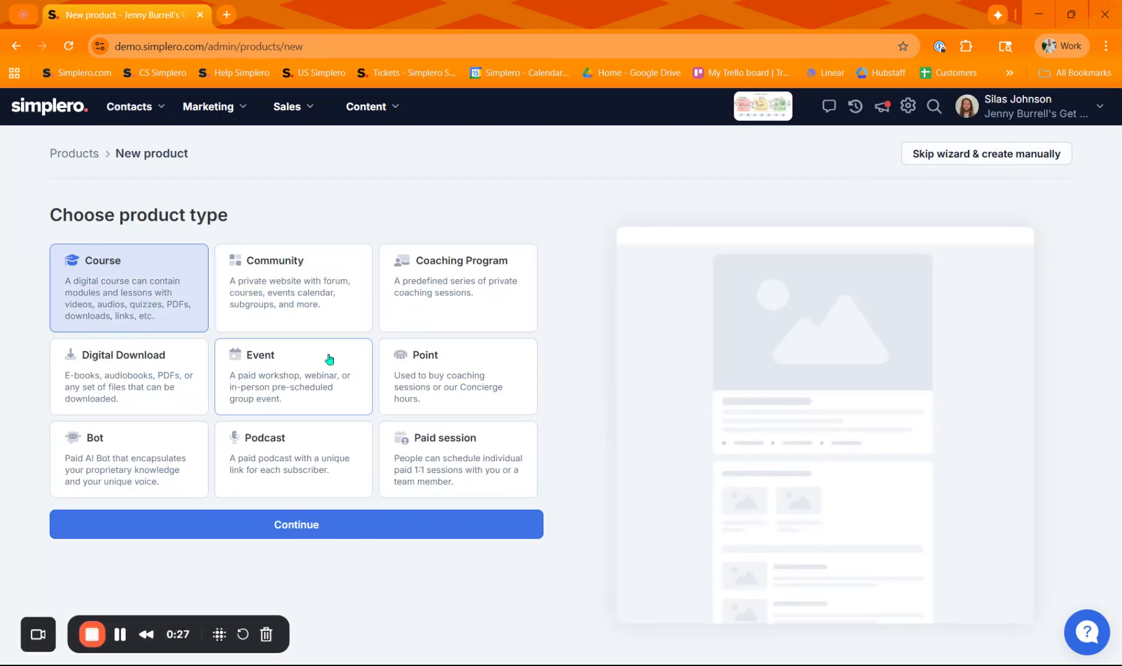
click(324, 526)
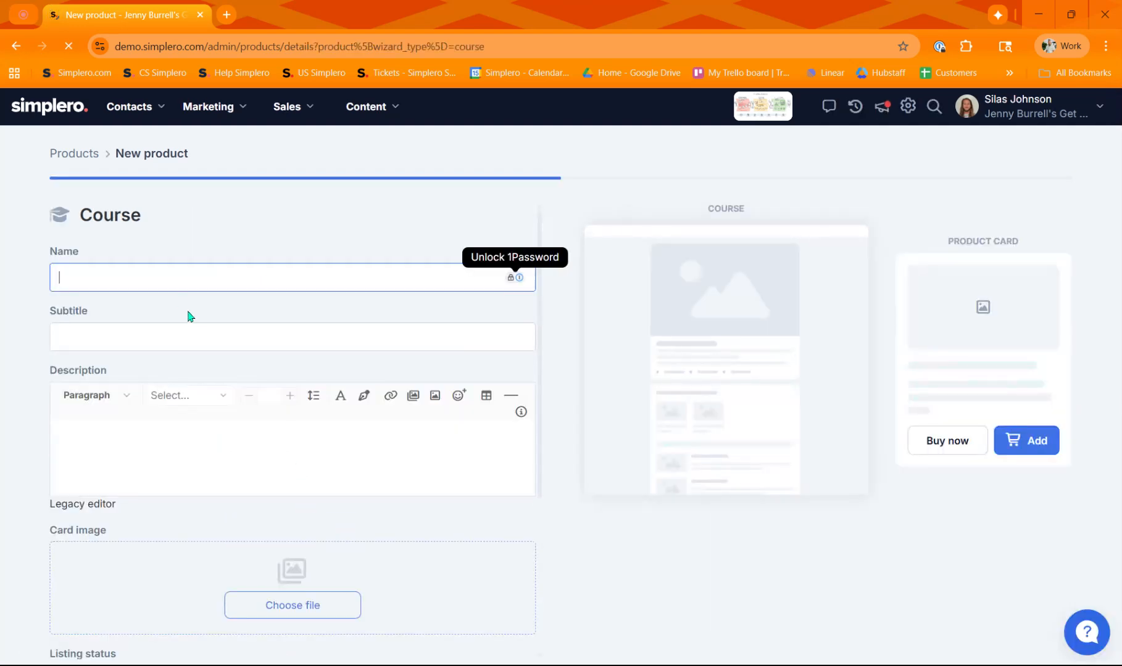
Name the course "The to Rocket Surgery" and give it the subtitle "Lets cut up some rockets"
text(The to)
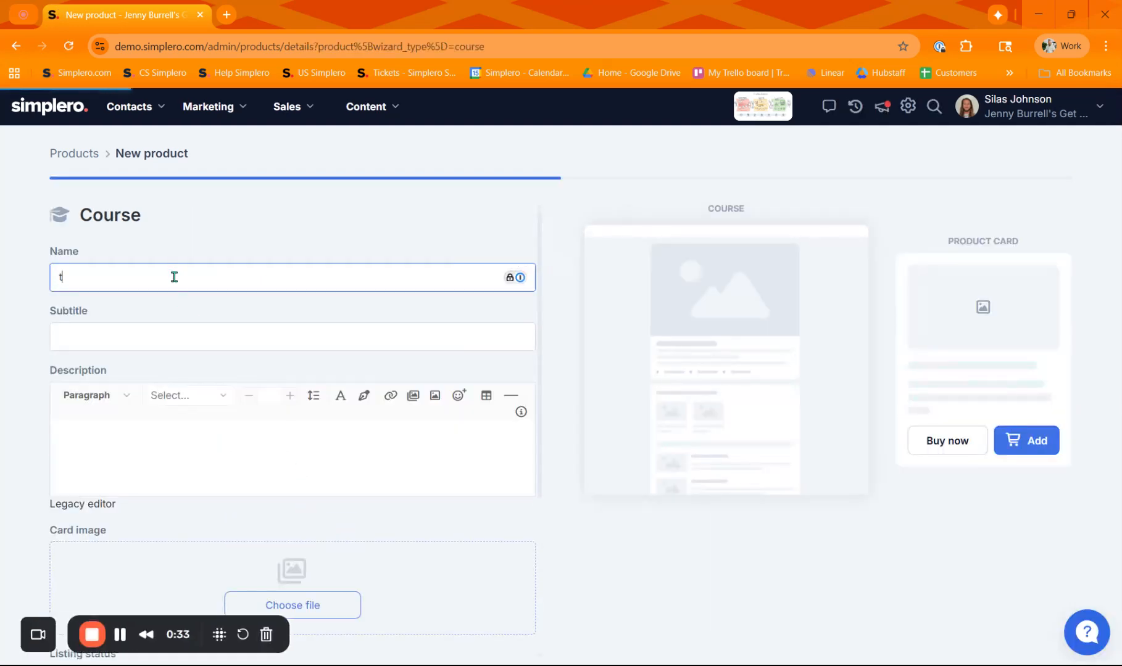
text( Rock)
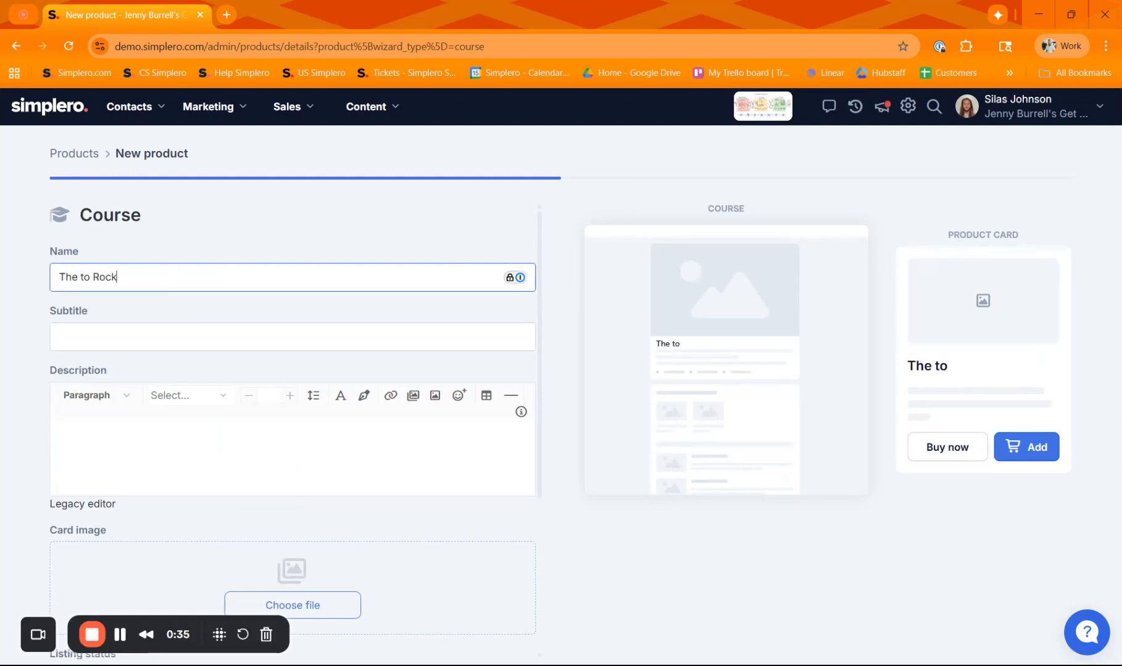
text(et Surgery)
key(Tab)
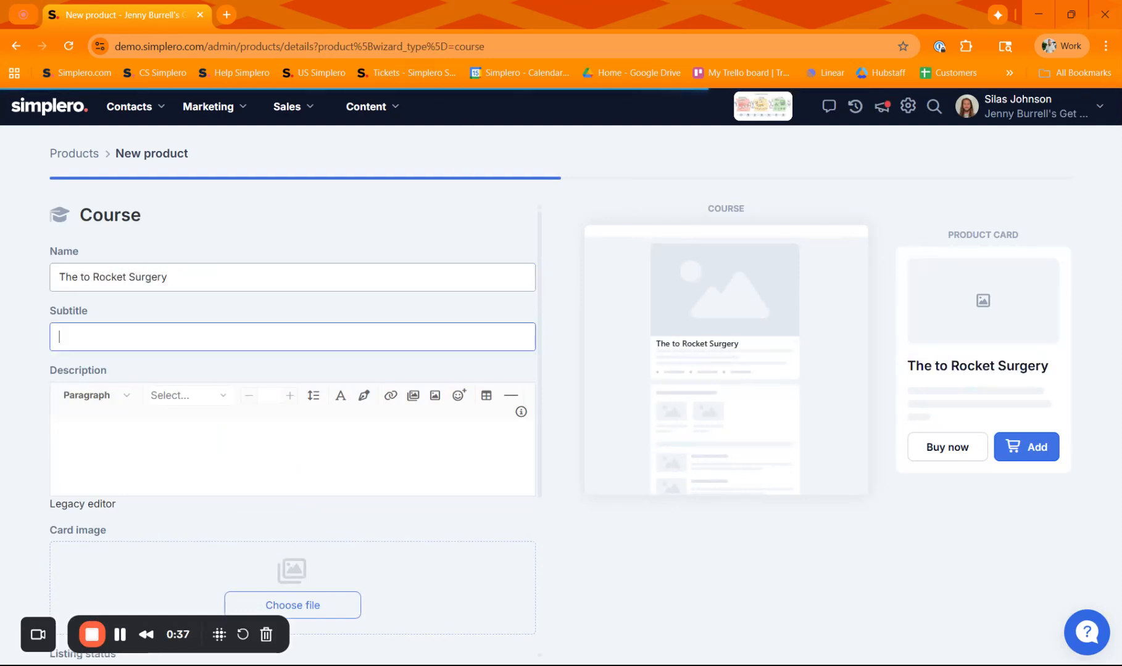
text(Lets cut up som)
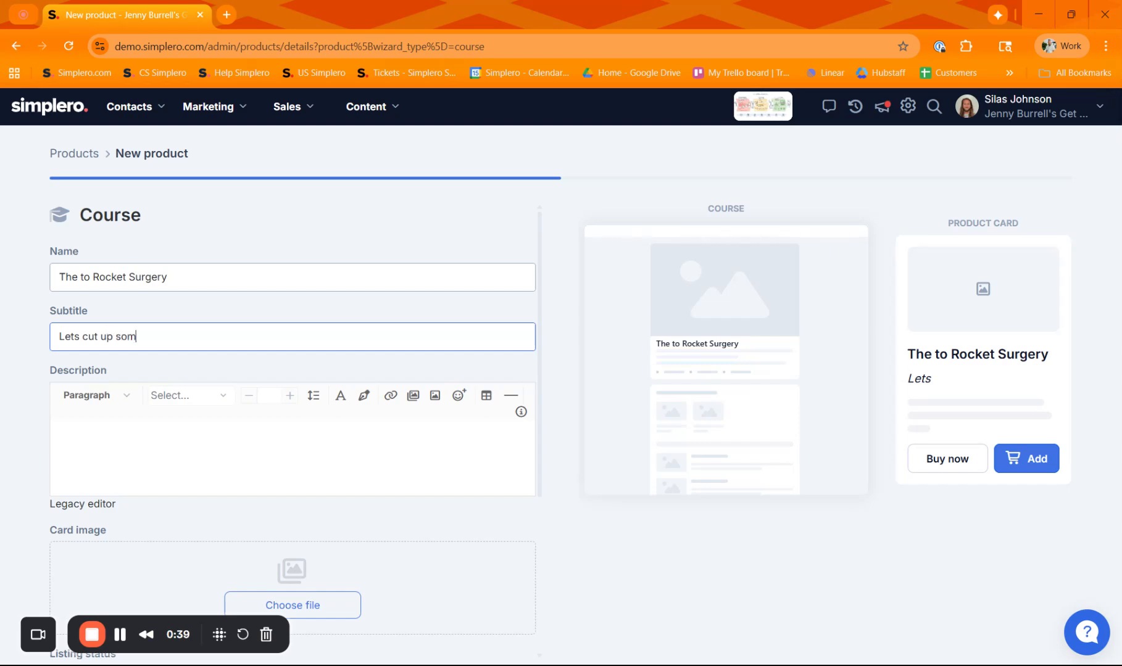
text(e rockets)
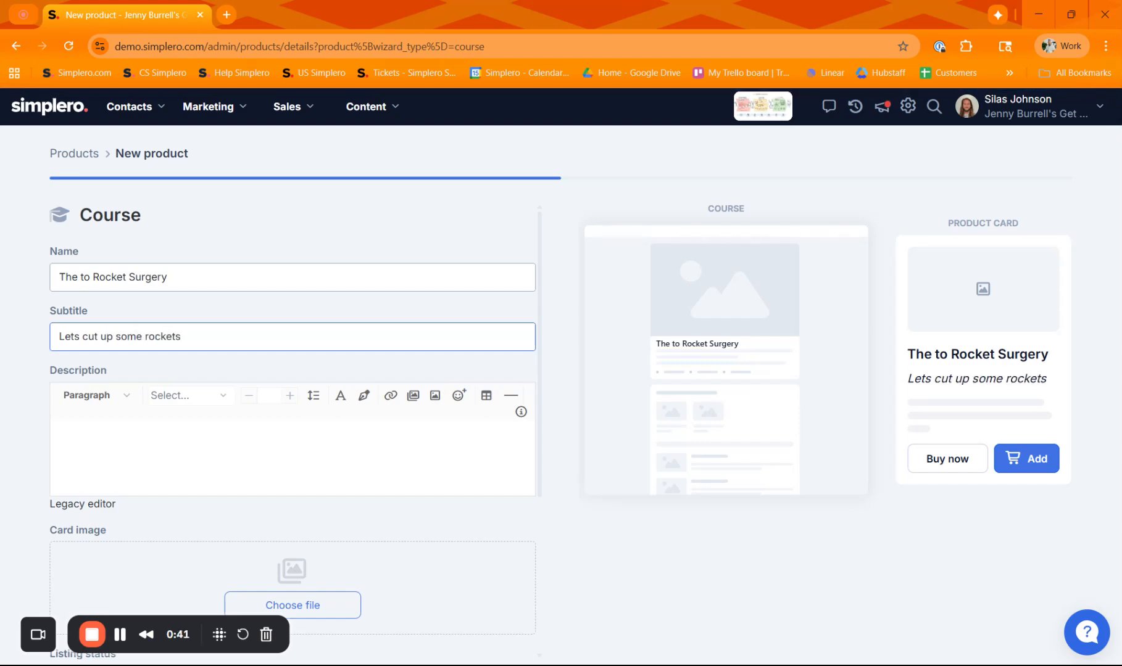
Enter "Woohoo. Fun" as the course description
click(163, 427)
text(Woo)
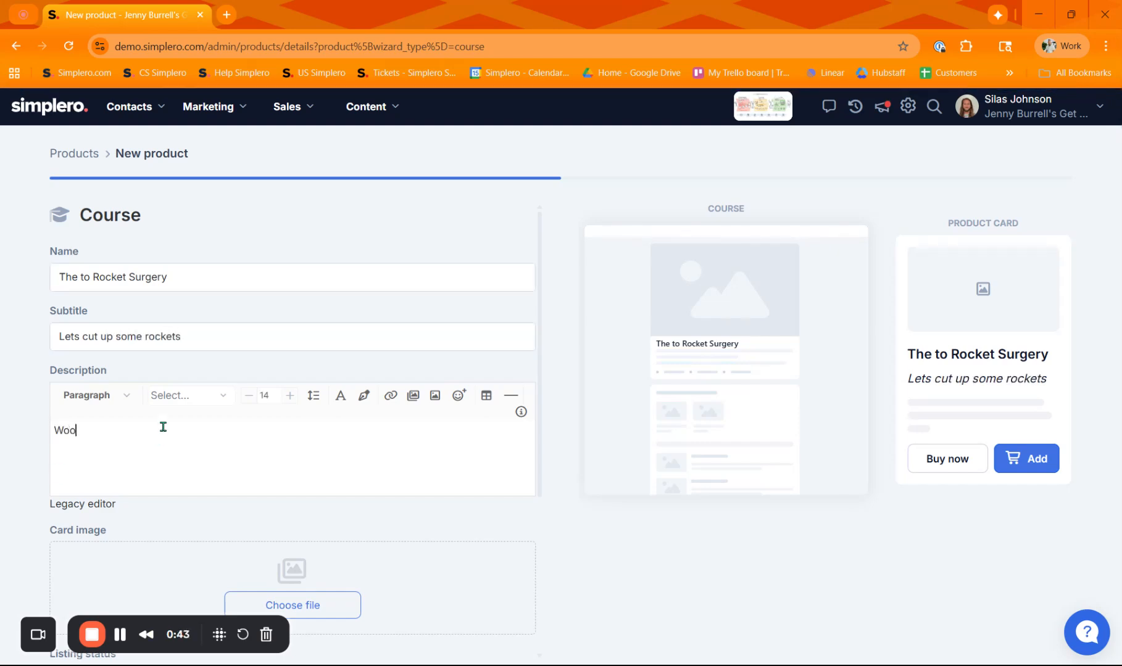
text(hoo )
text( Fu)
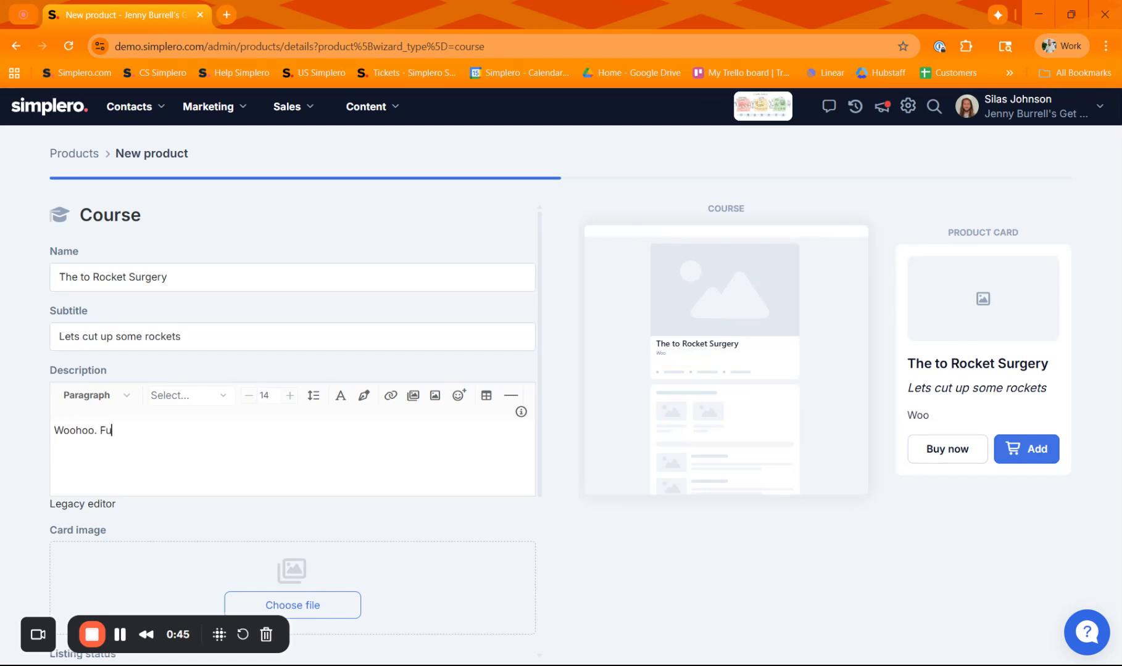
text(n)
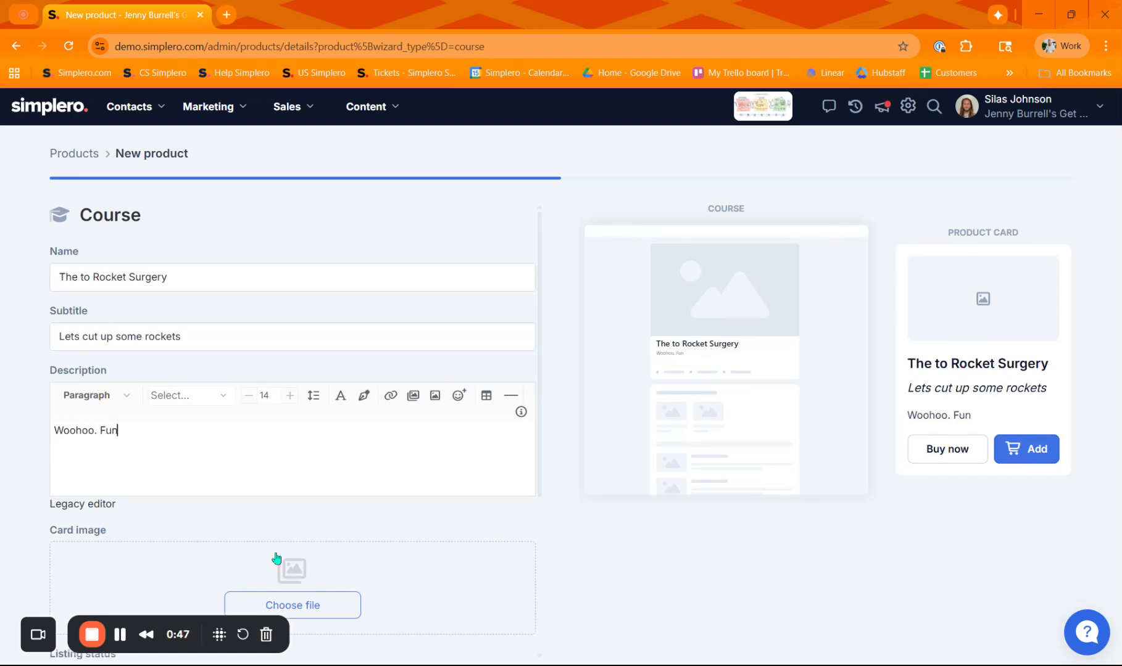
Upload rocket_surgery.png as the course's card image
click(304, 603)
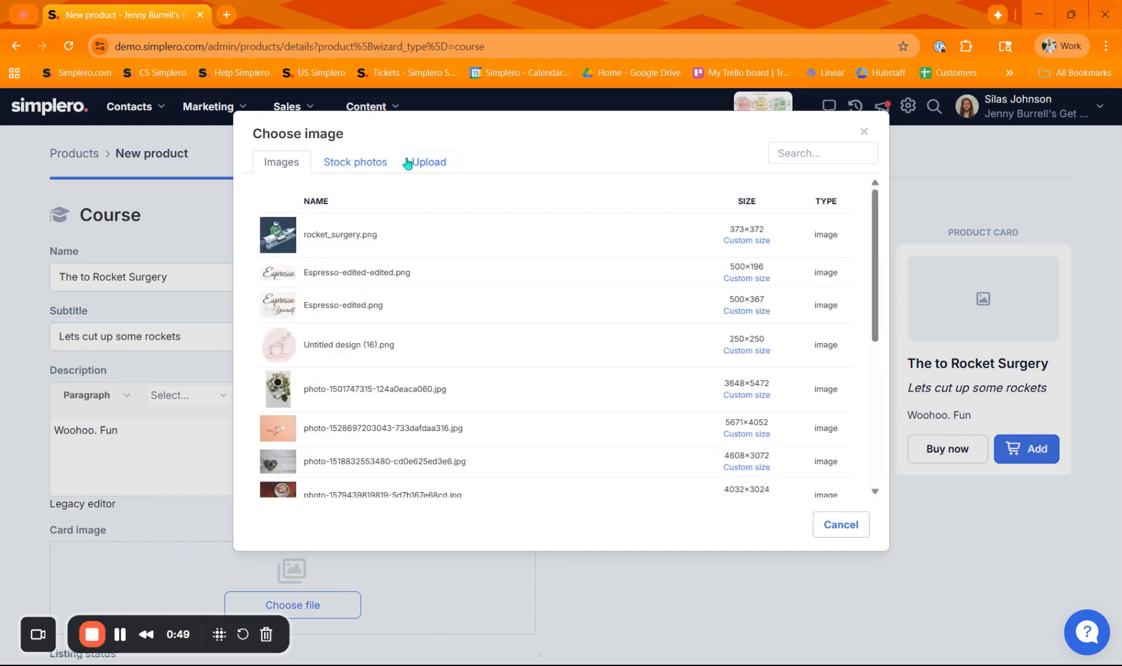
click(420, 170)
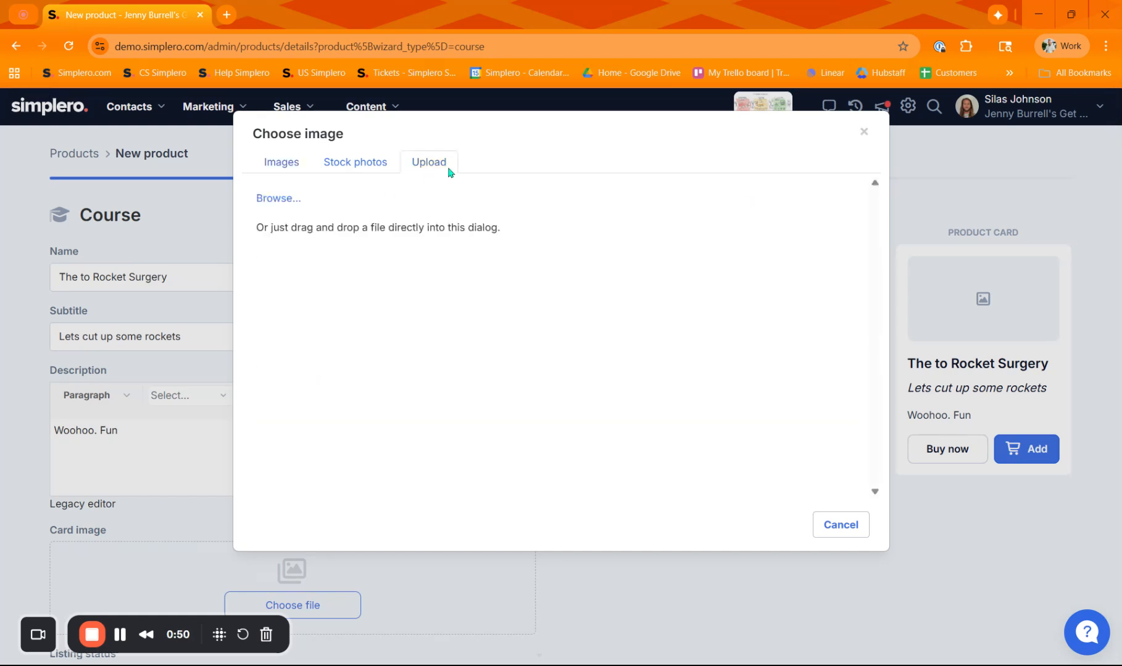
click(283, 201)
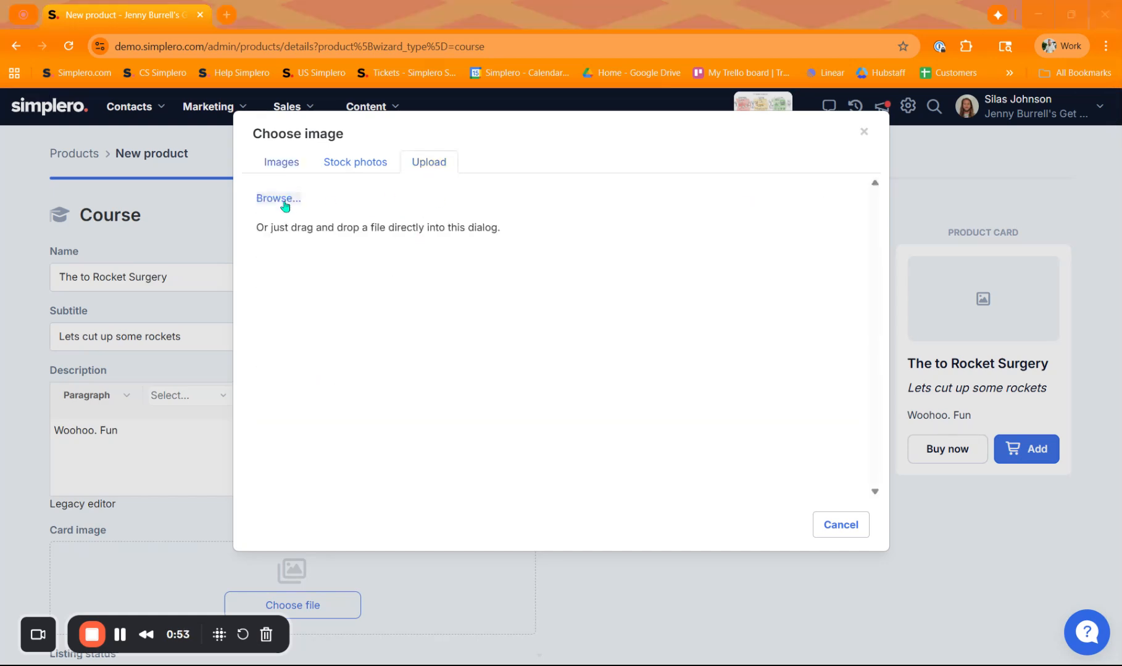
click(865, 529)
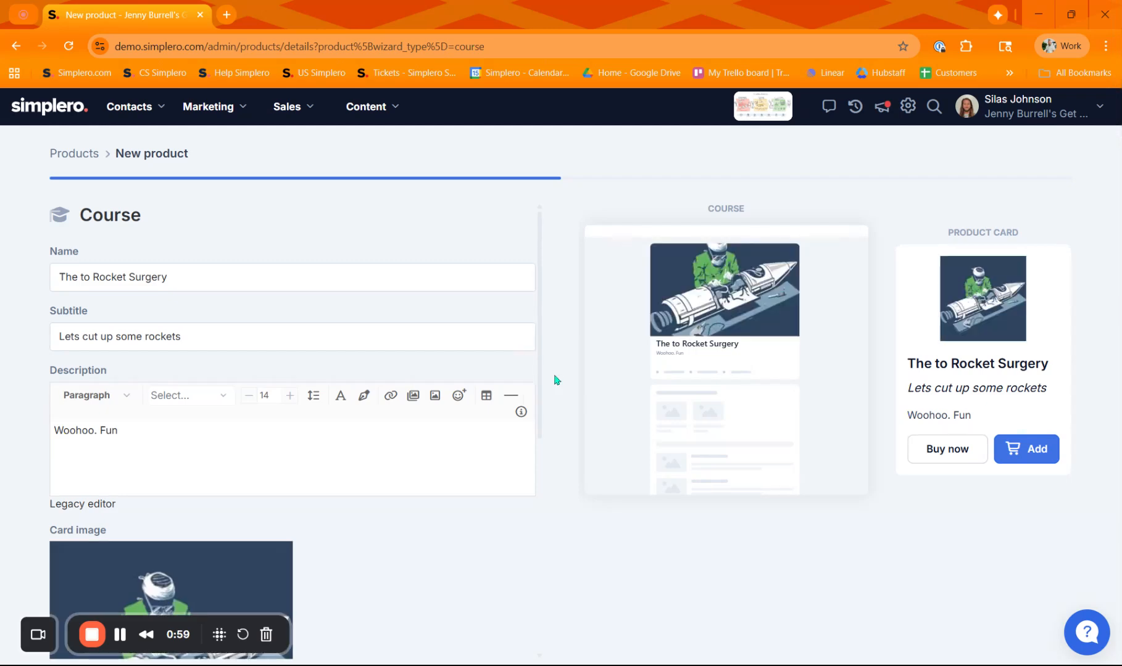
Examine the listing status, the price field and its payment-type options
scroll(442, 333, down, 3)
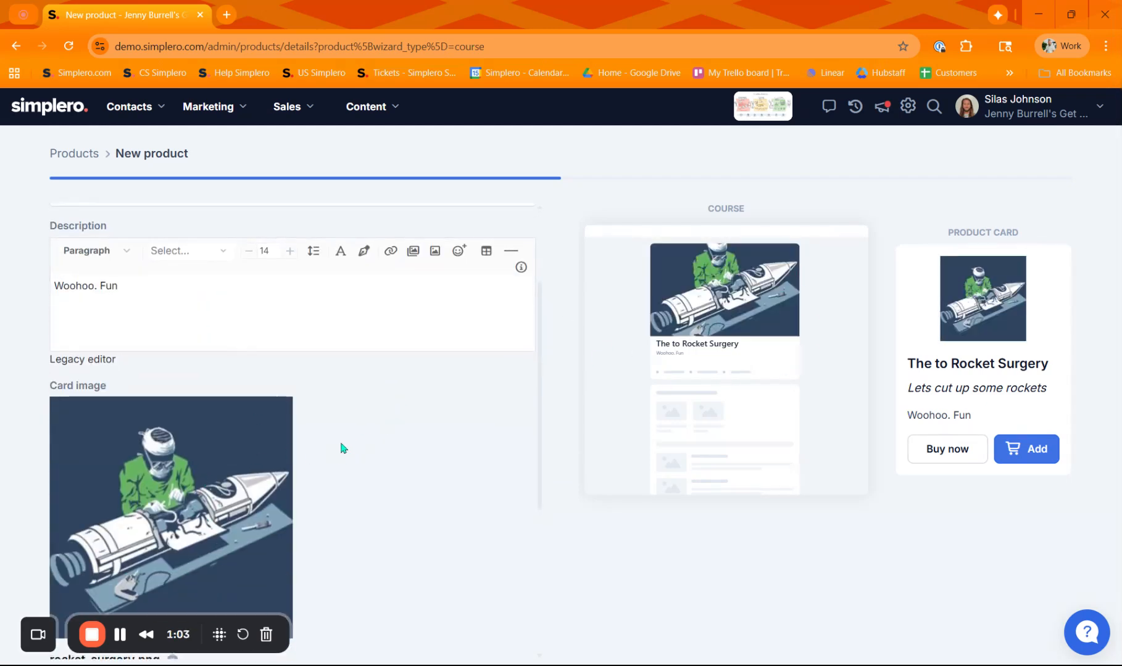
scroll(340, 448, up, 3)
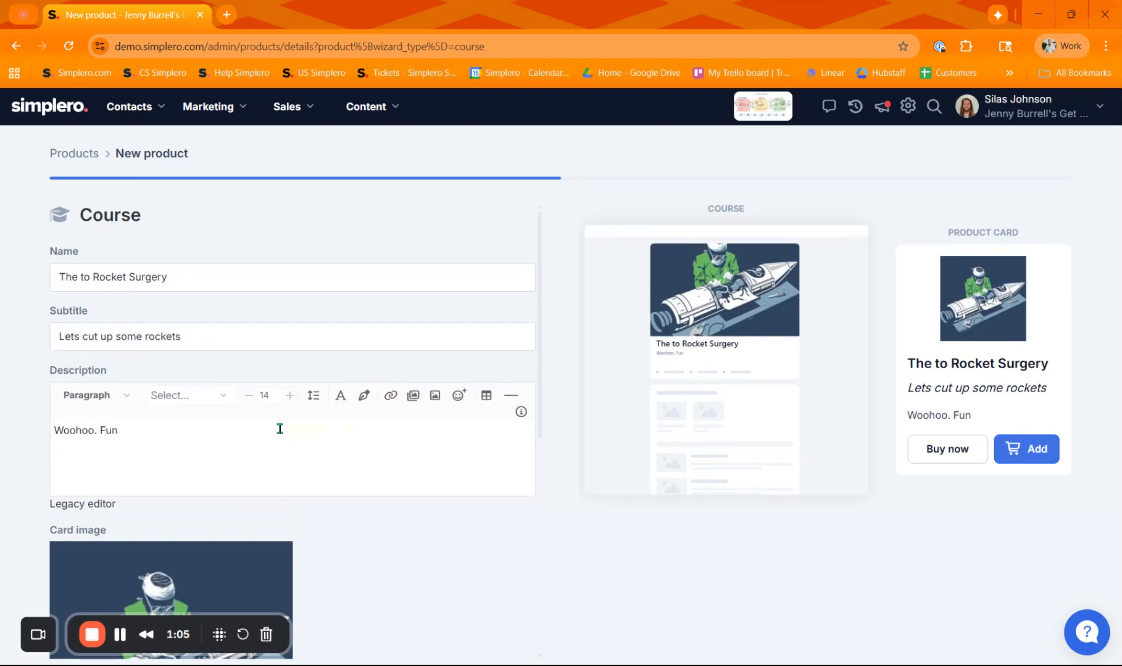
scroll(279, 428, down, 7)
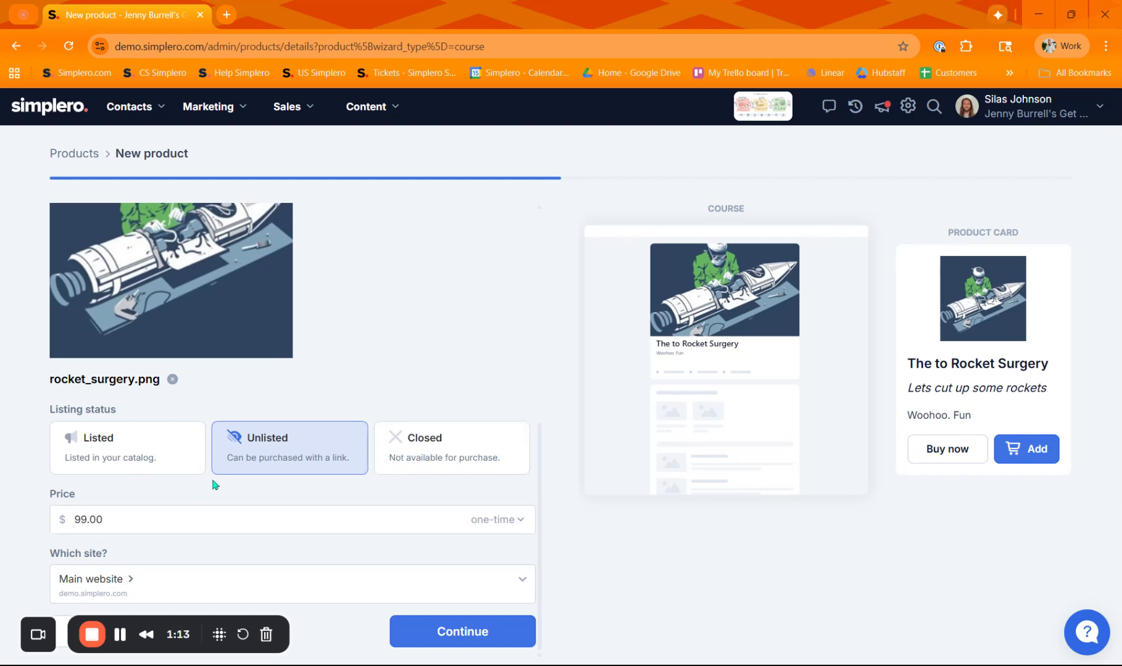
click(202, 515)
double_click(202, 515)
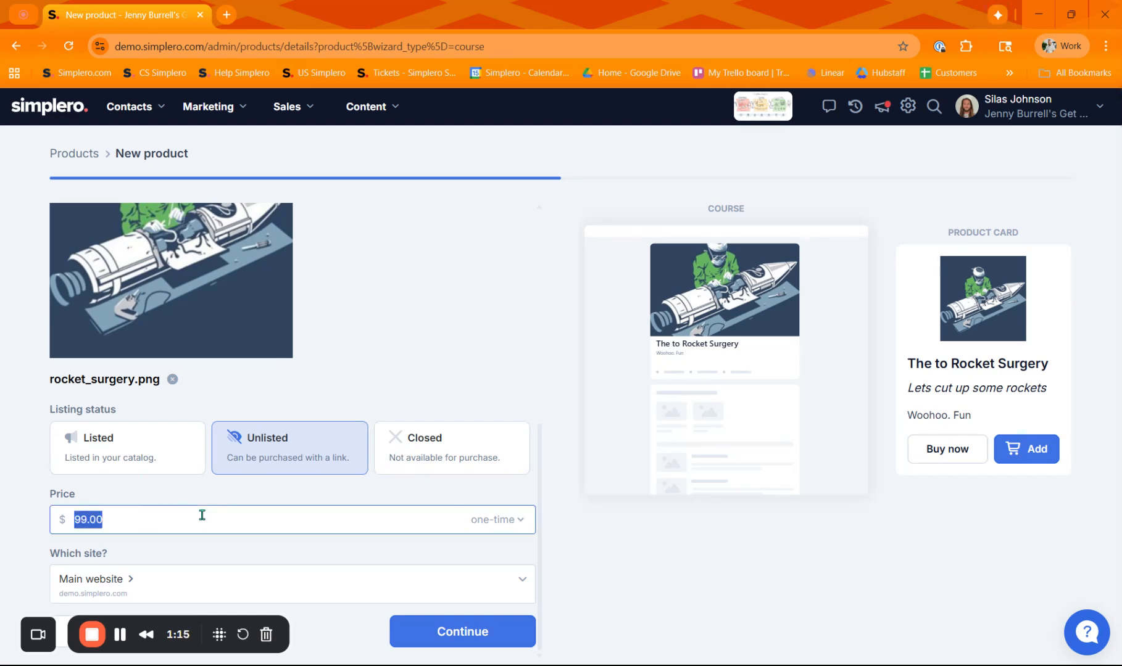
click(526, 521)
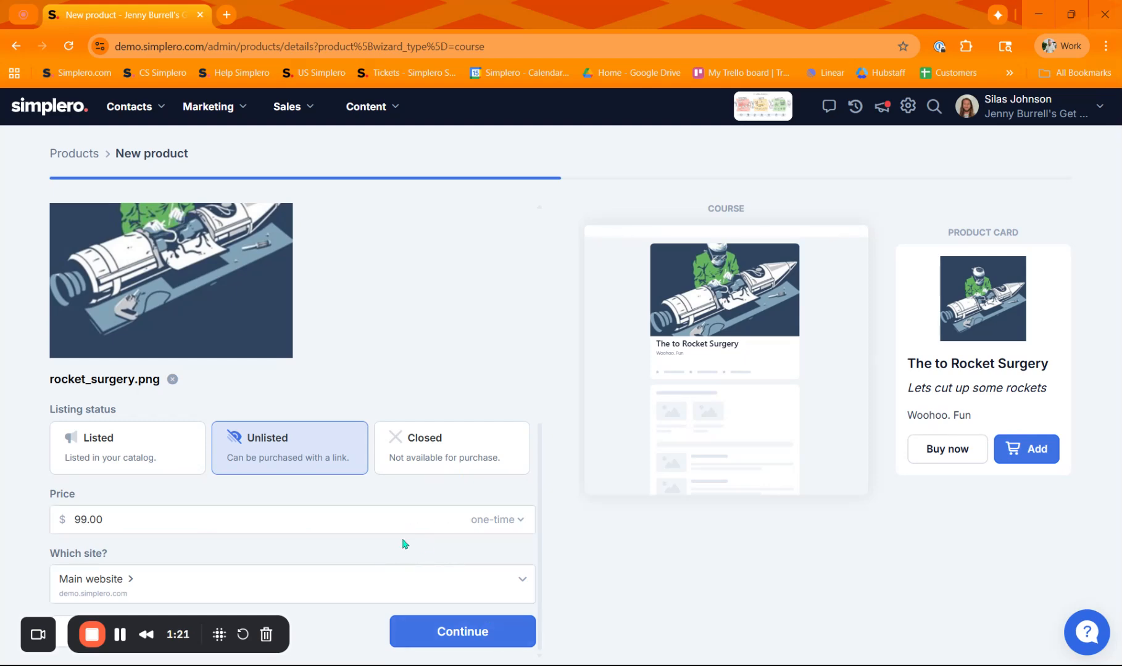
Create a new site titled "The Definitive guide to Rocket Surgery" for the course
click(522, 583)
click(153, 512)
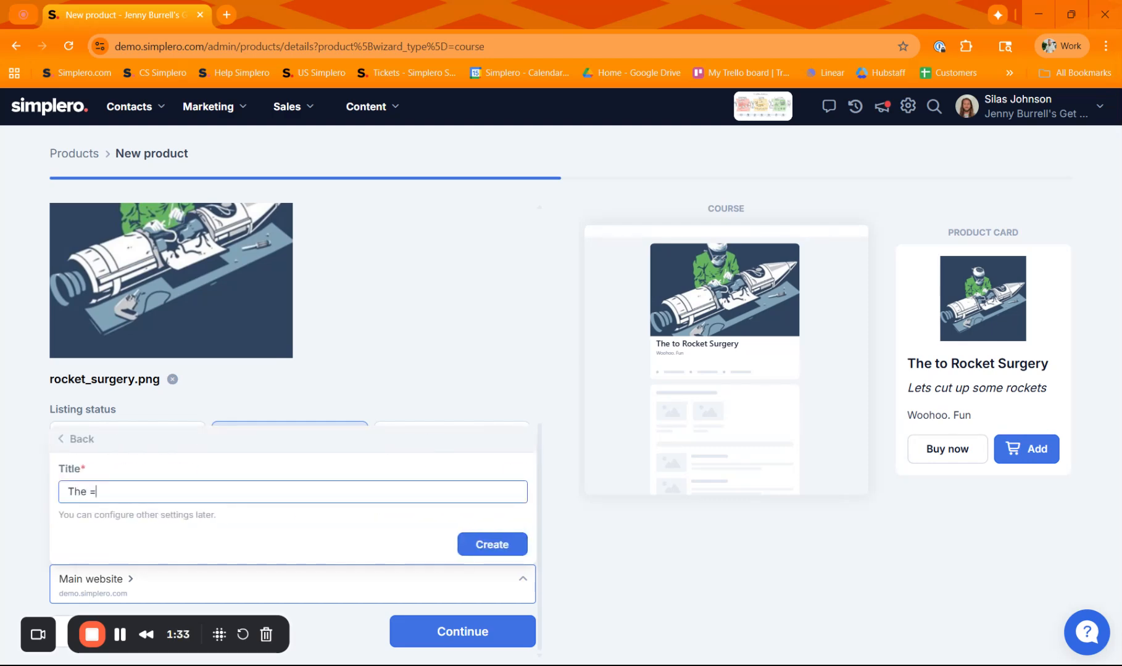
text(The Definitive guide to R)
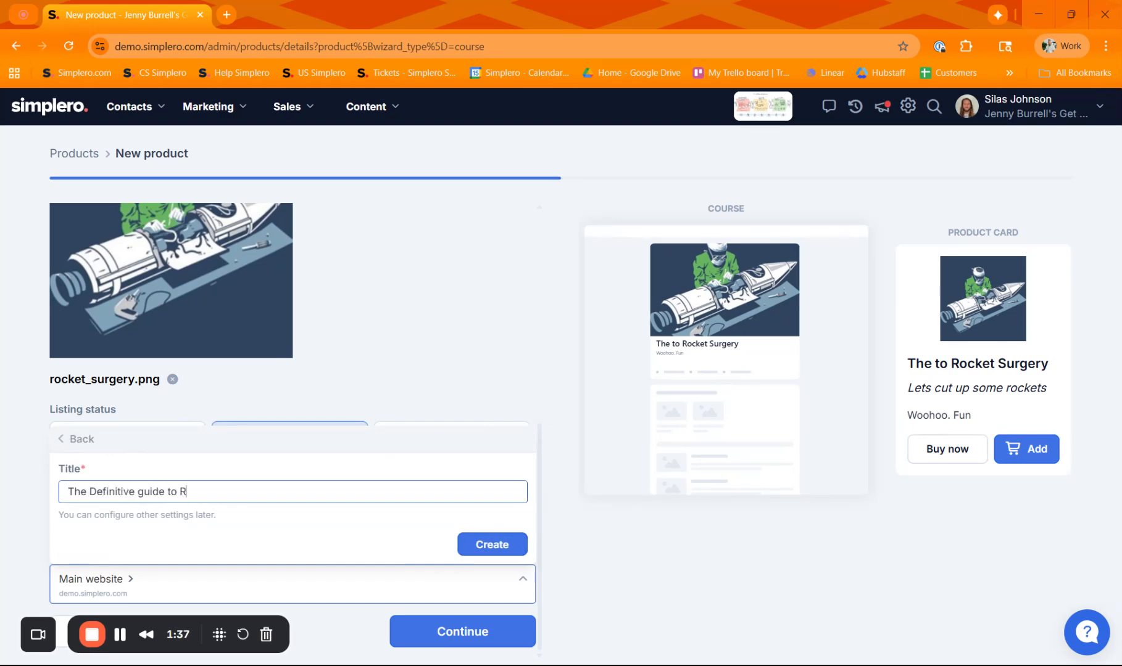
text(ocket Surgery)
click(500, 541)
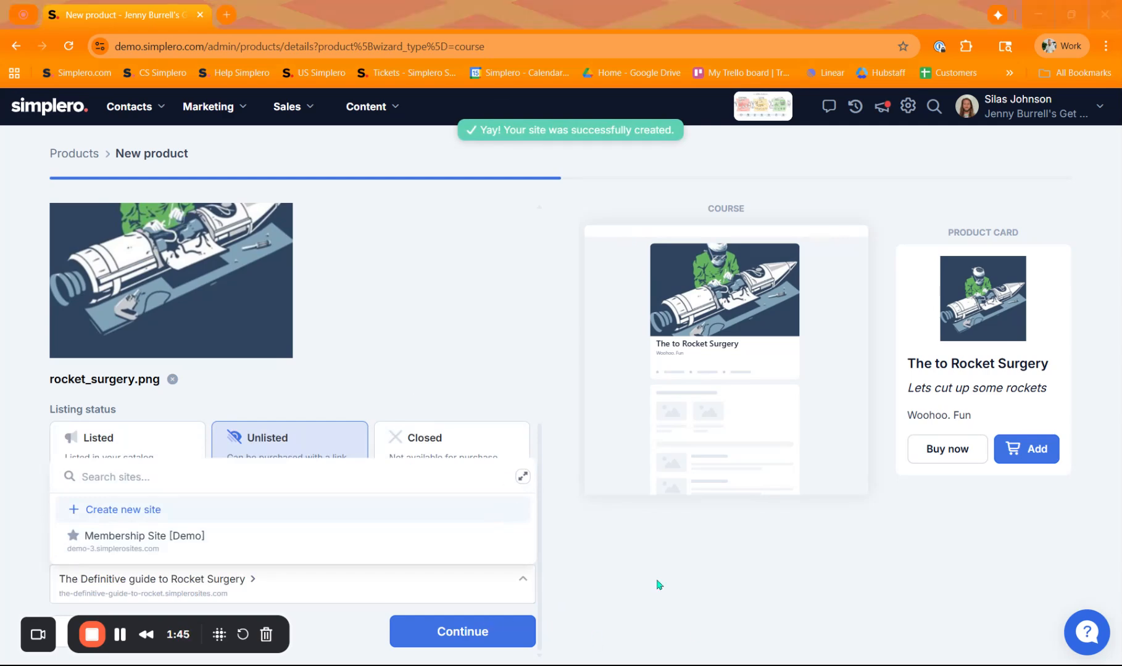
scroll(445, 506, up, 3)
scroll(418, 466, down, 3)
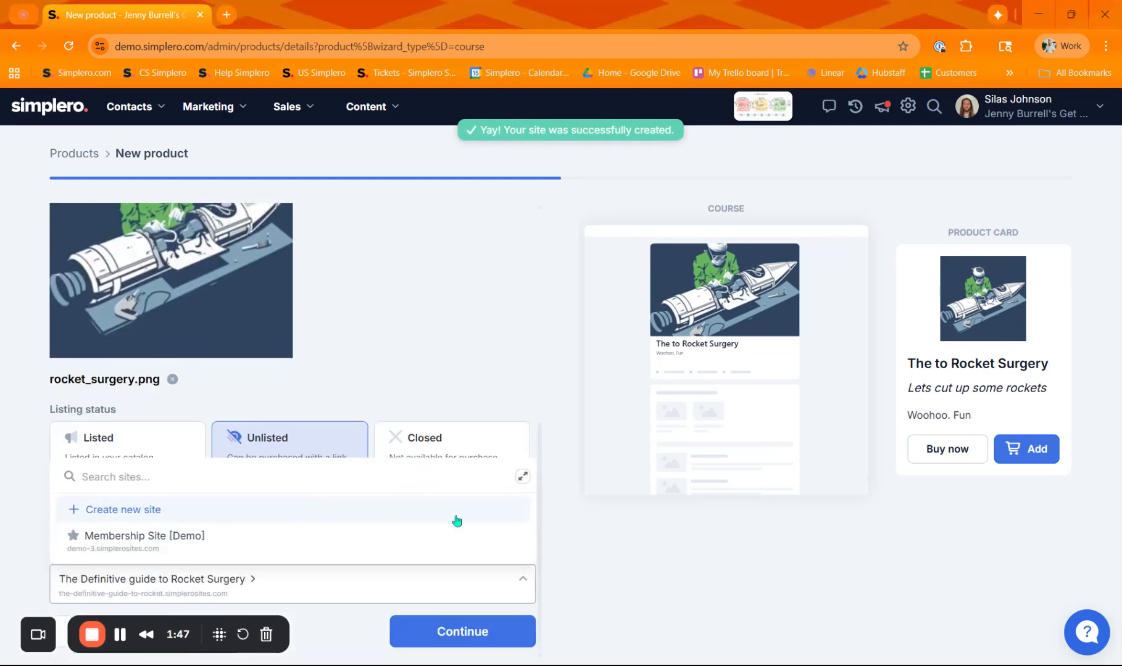
click(17, 530)
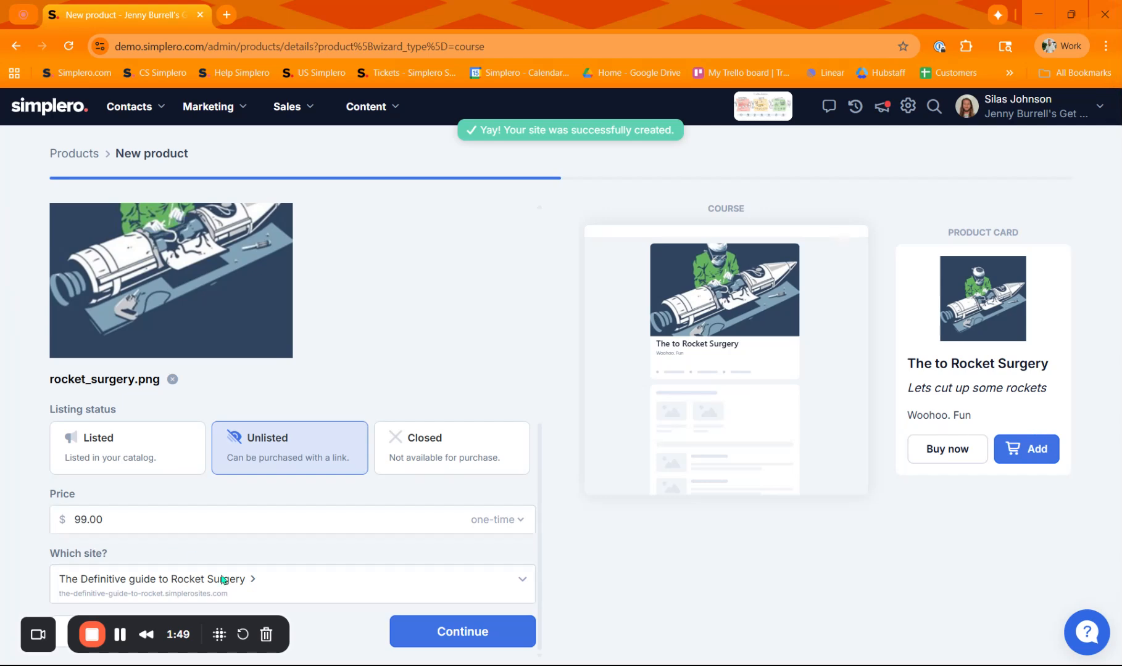
Continue the wizard to create the product
scroll(341, 363, up, 7)
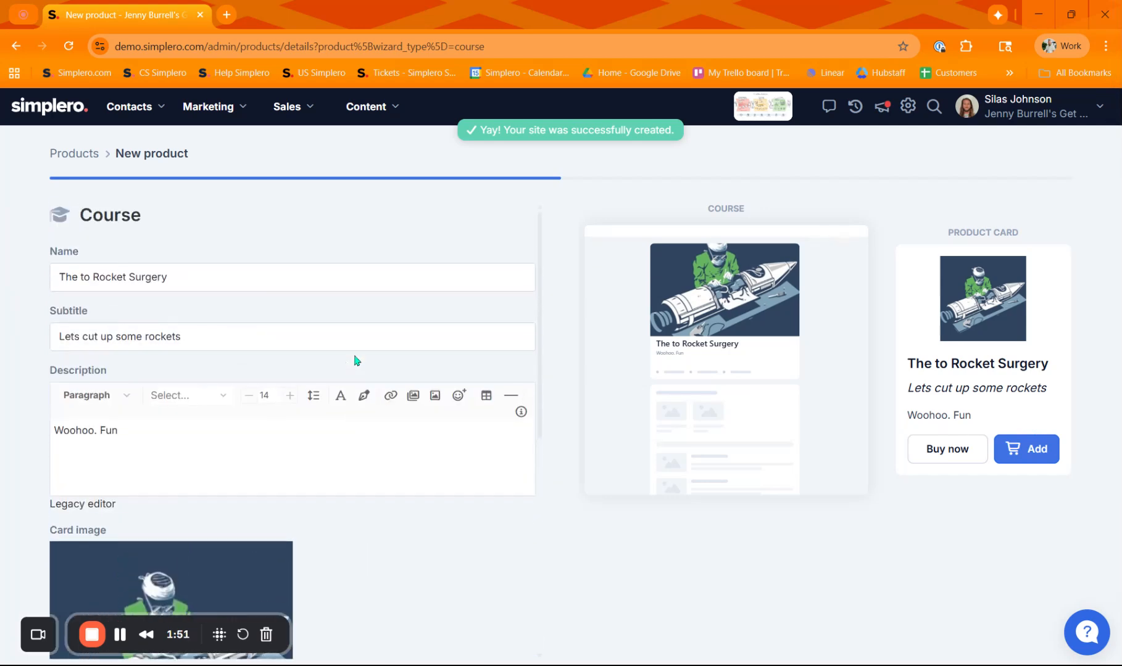
scroll(421, 567, down, 7)
click(461, 632)
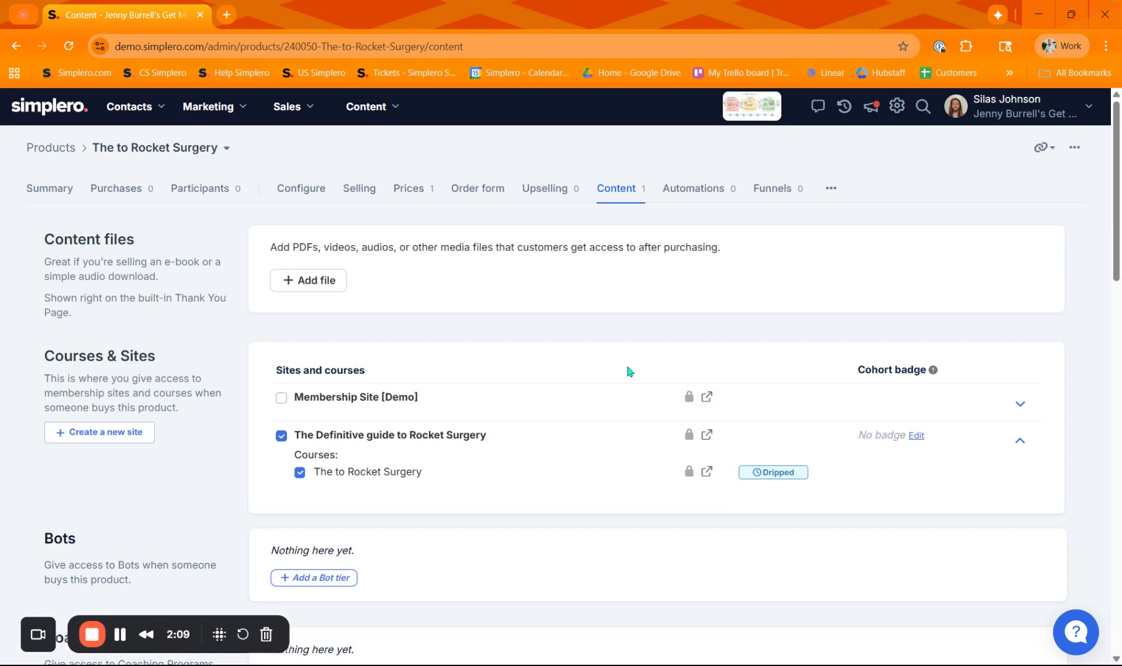
Open the product's order form link and review the checkout page
click(1045, 149)
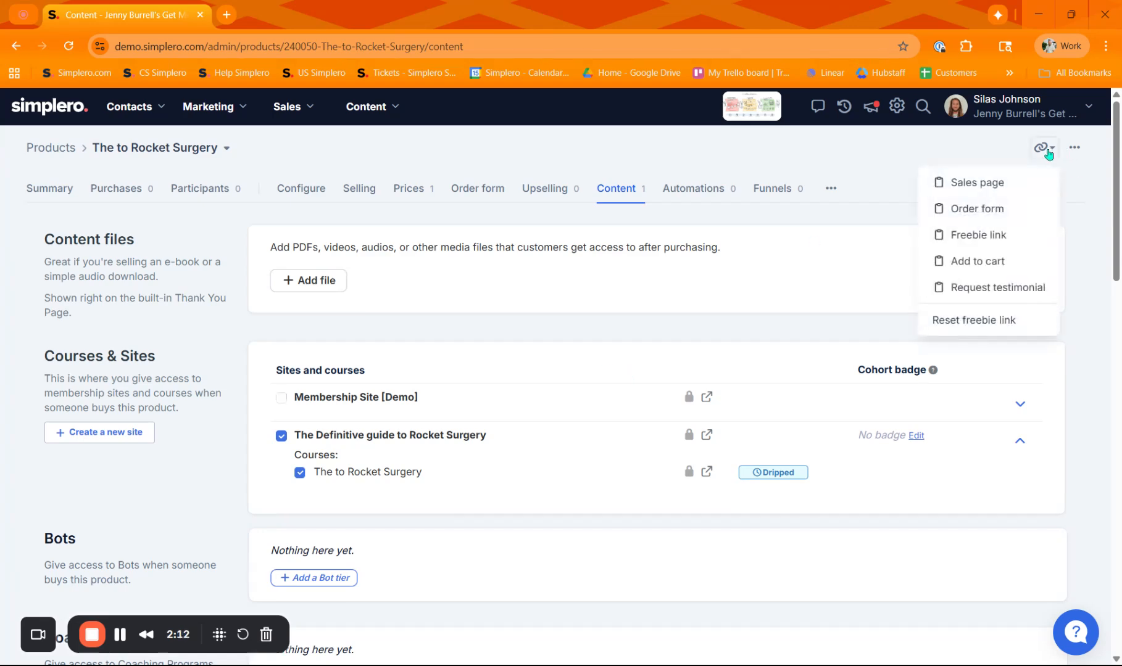
click(993, 213)
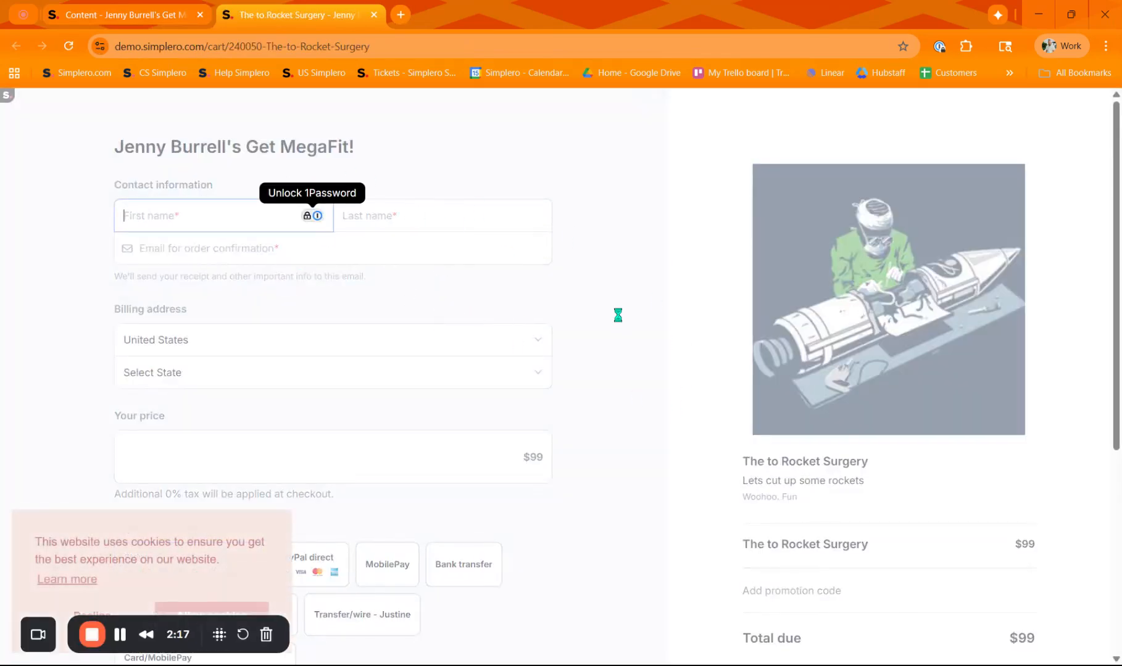
scroll(620, 308, down, 1)
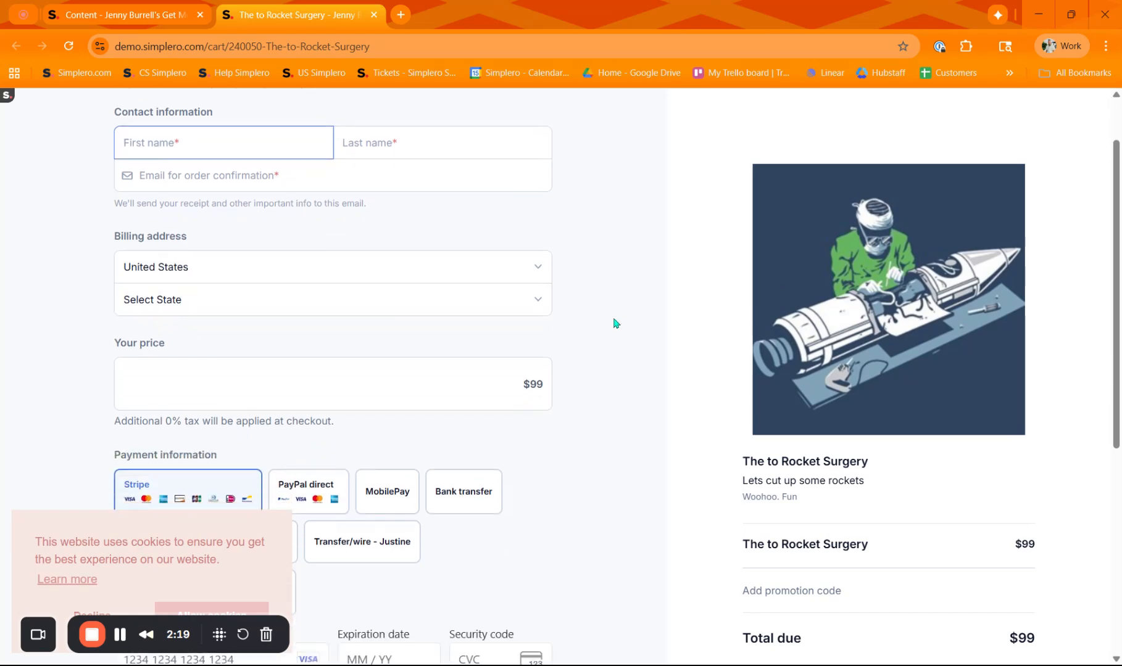
scroll(601, 342, down, 6)
scroll(552, 450, up, 4)
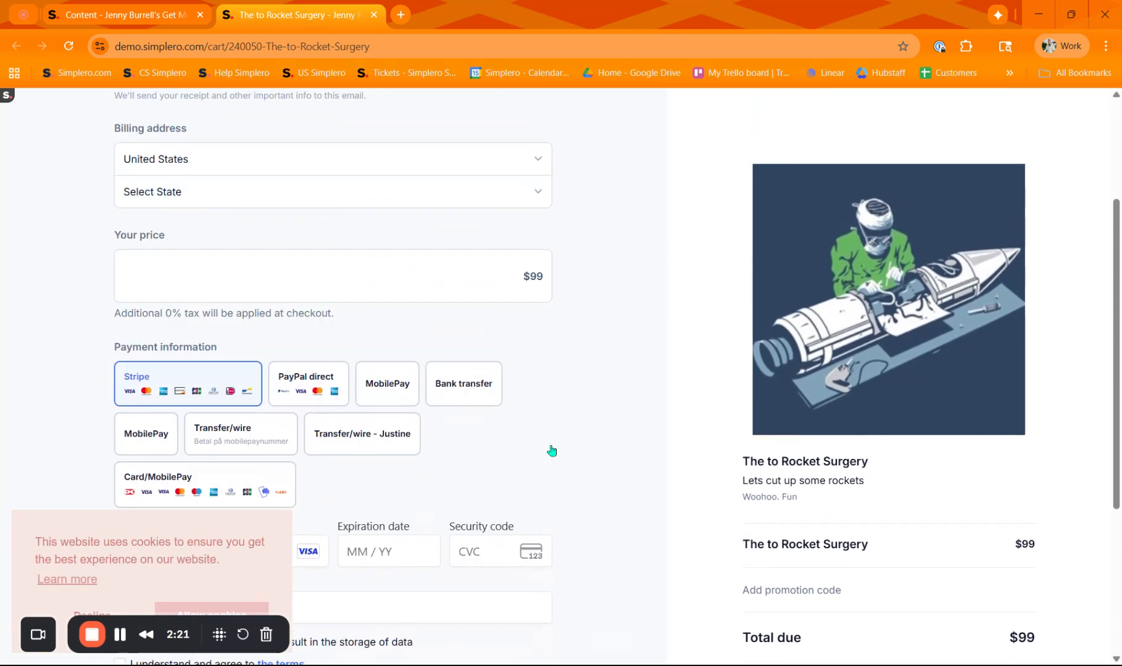
scroll(552, 451, up, 3)
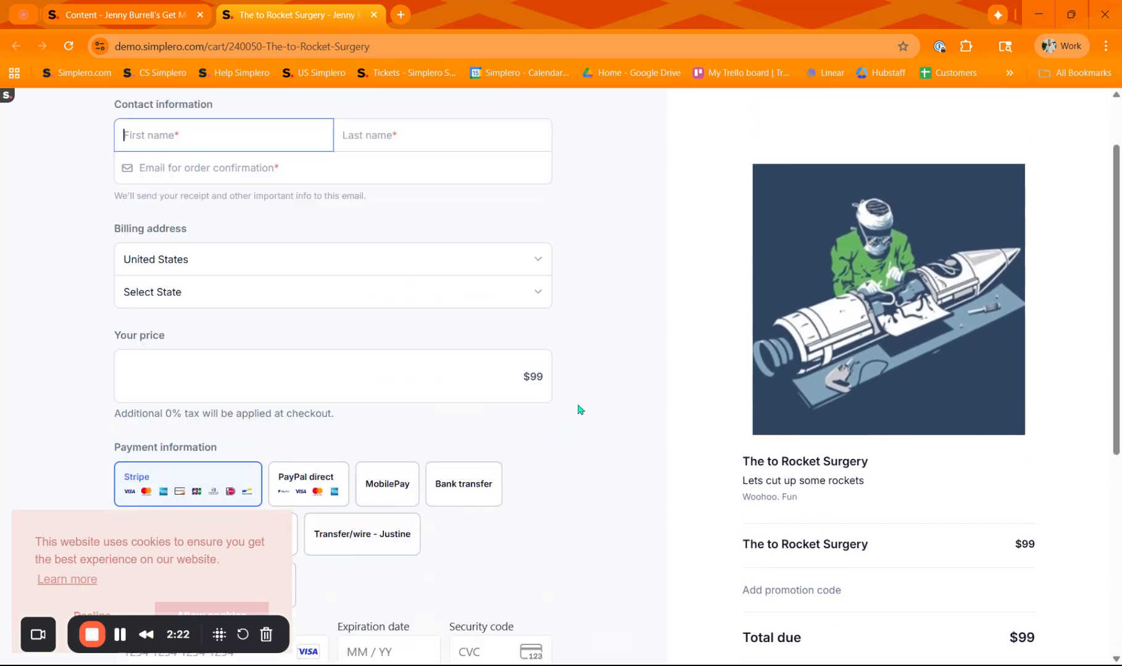
Return to the product admin and open its sales page link
click(103, 16)
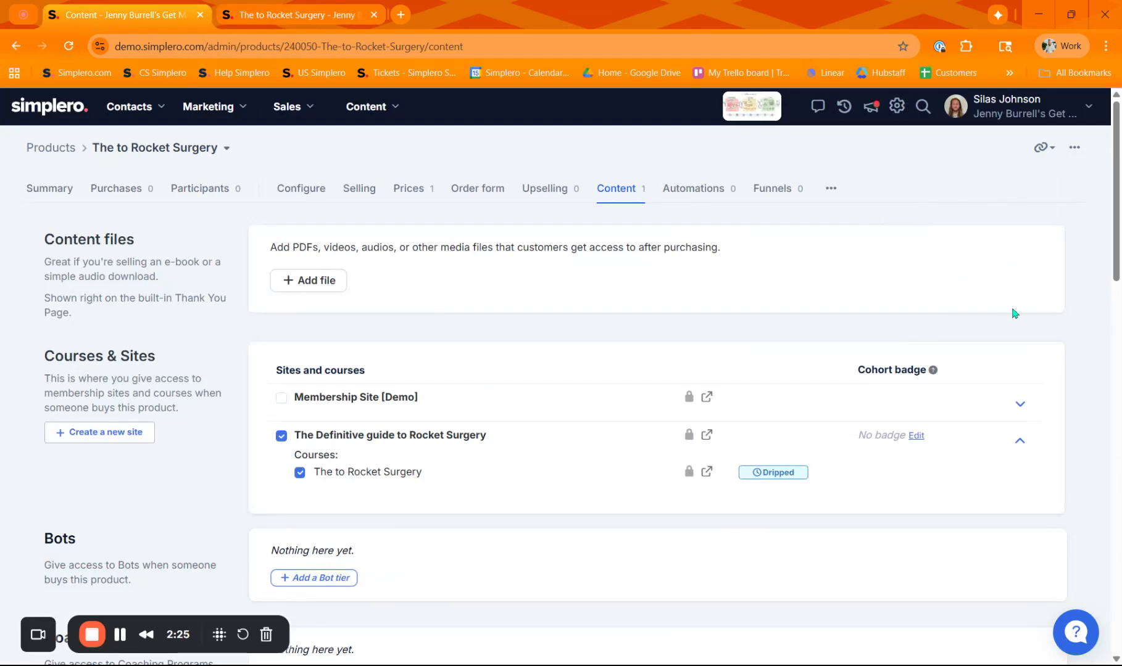
click(1045, 151)
click(975, 185)
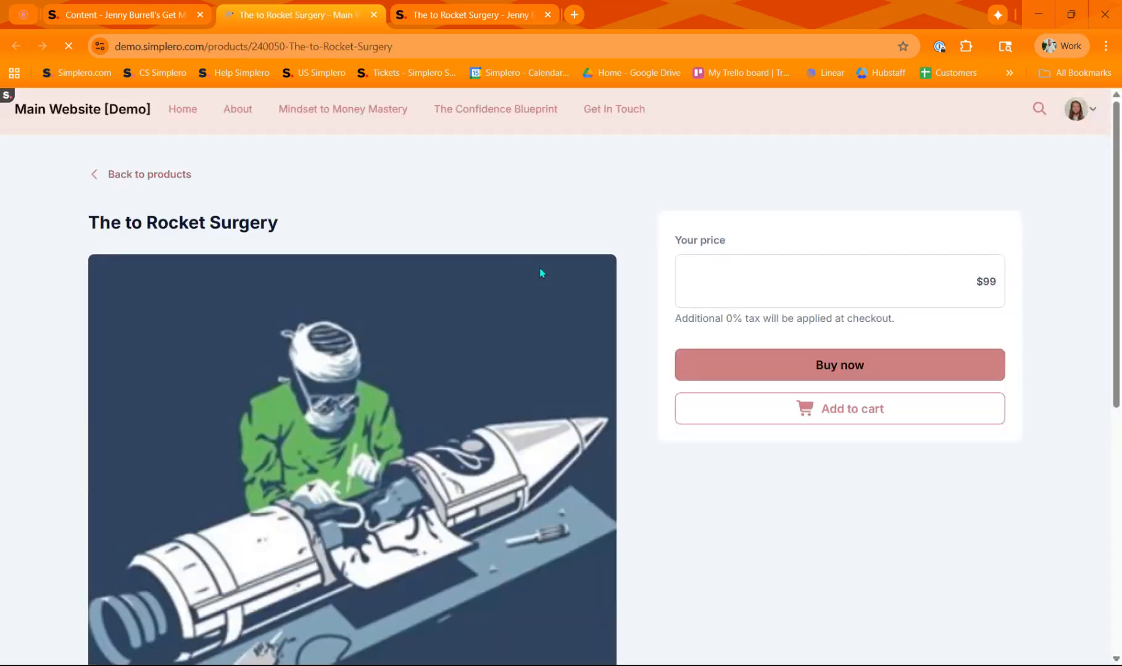
Scroll through the sales page, then switch to the order form and review its checkout fields
scroll(476, 245, down, 7)
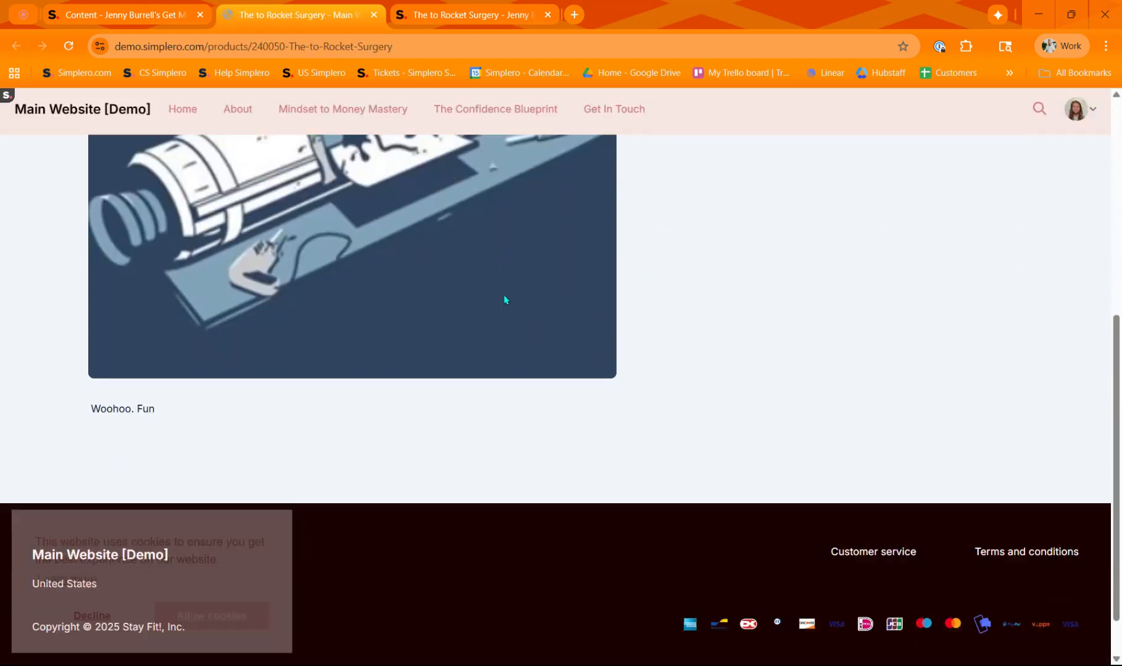
scroll(504, 299, up, 7)
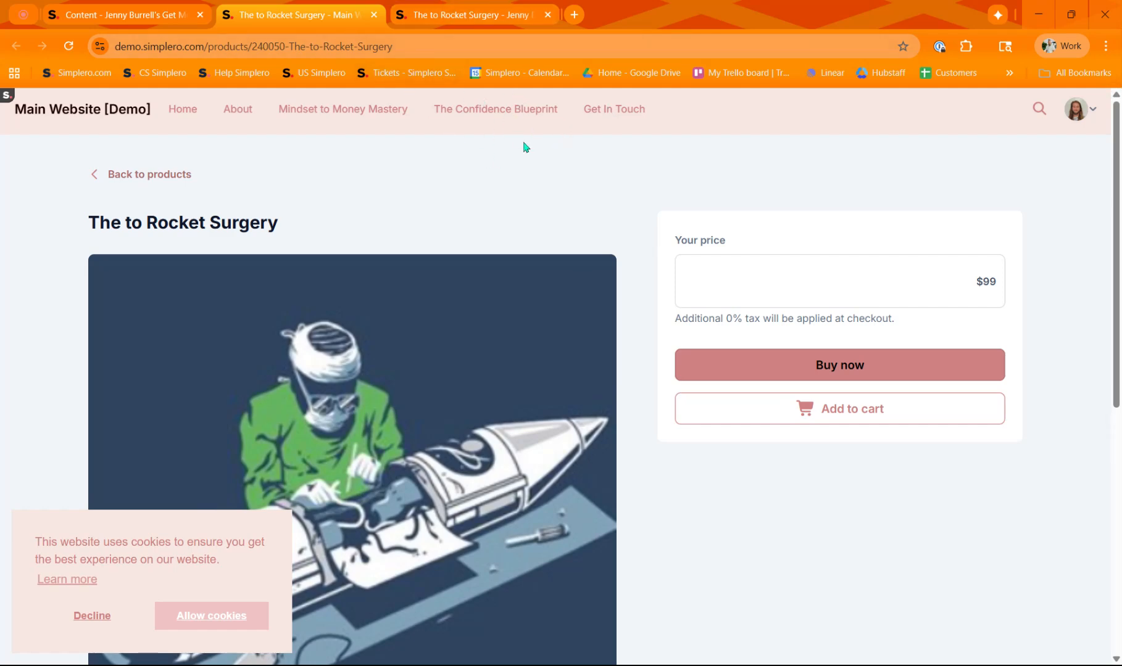
click(529, 17)
click(733, 298)
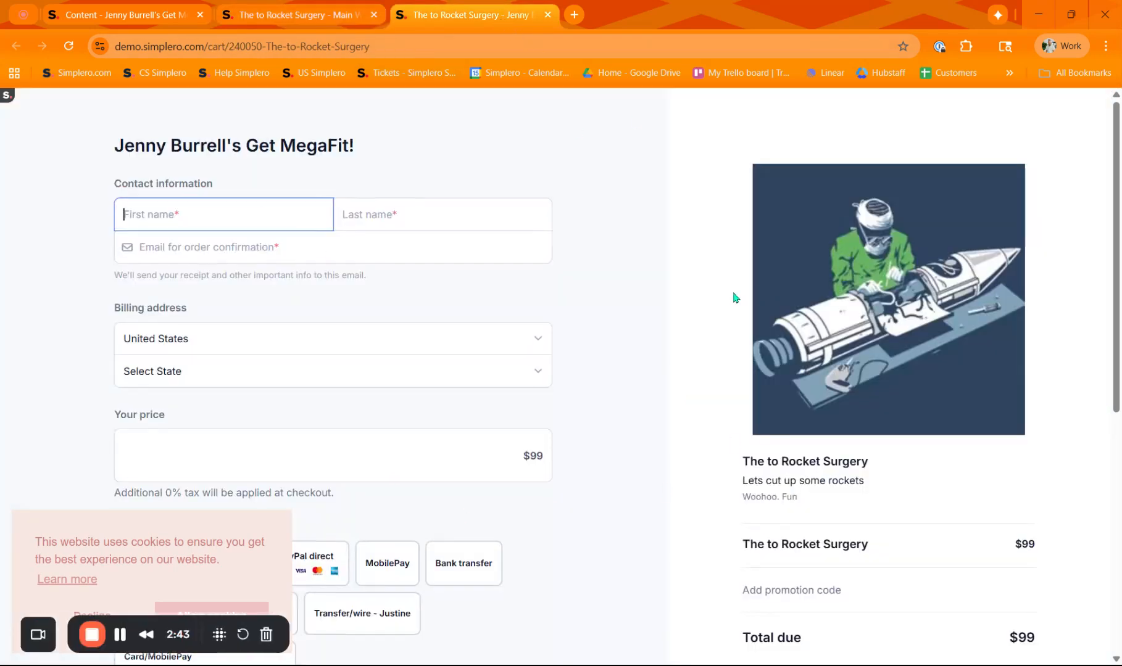
scroll(733, 298, down, 6)
scroll(617, 502, down, 1)
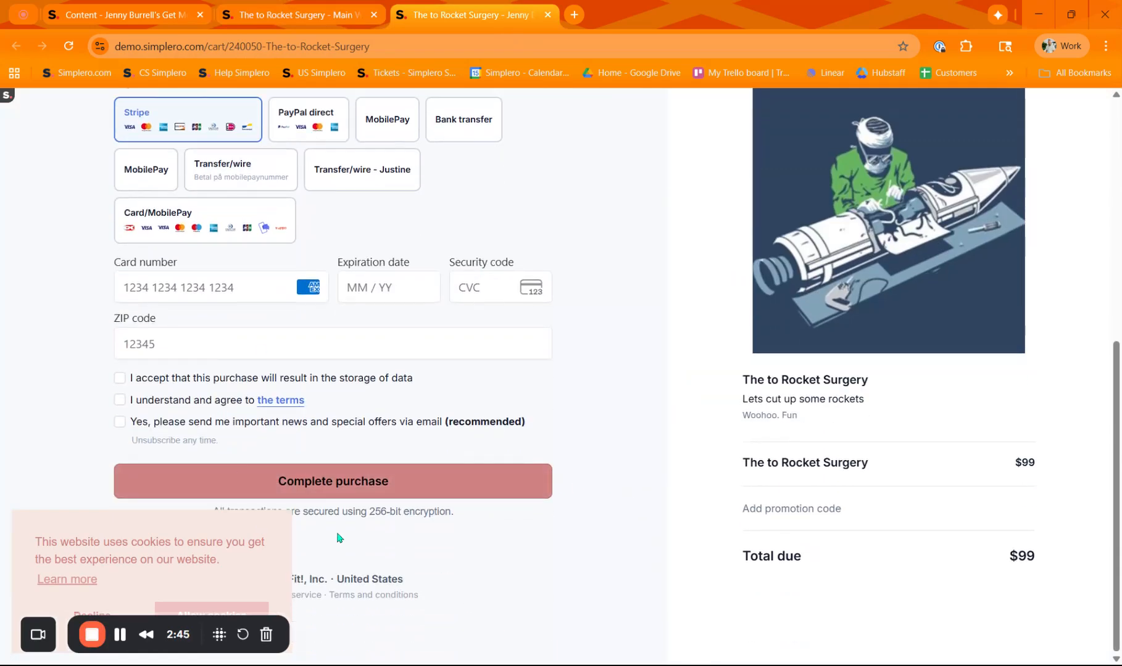
Return to the product admin and review the product's configuration settings
click(333, 16)
click(80, 17)
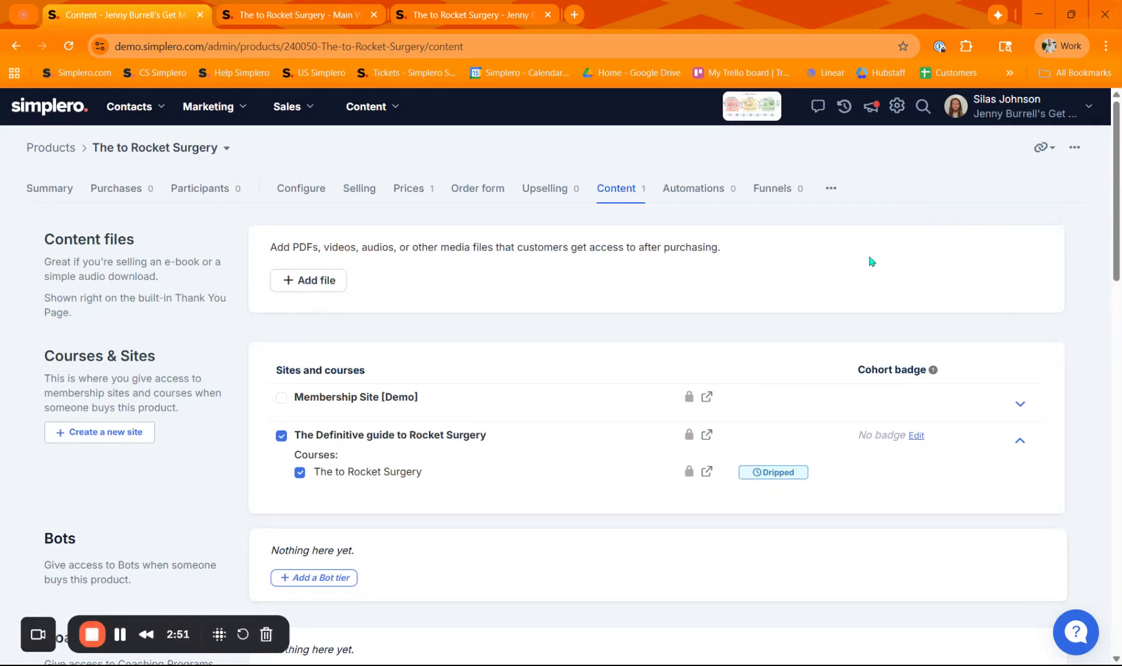
click(289, 198)
scroll(226, 551, down, 3)
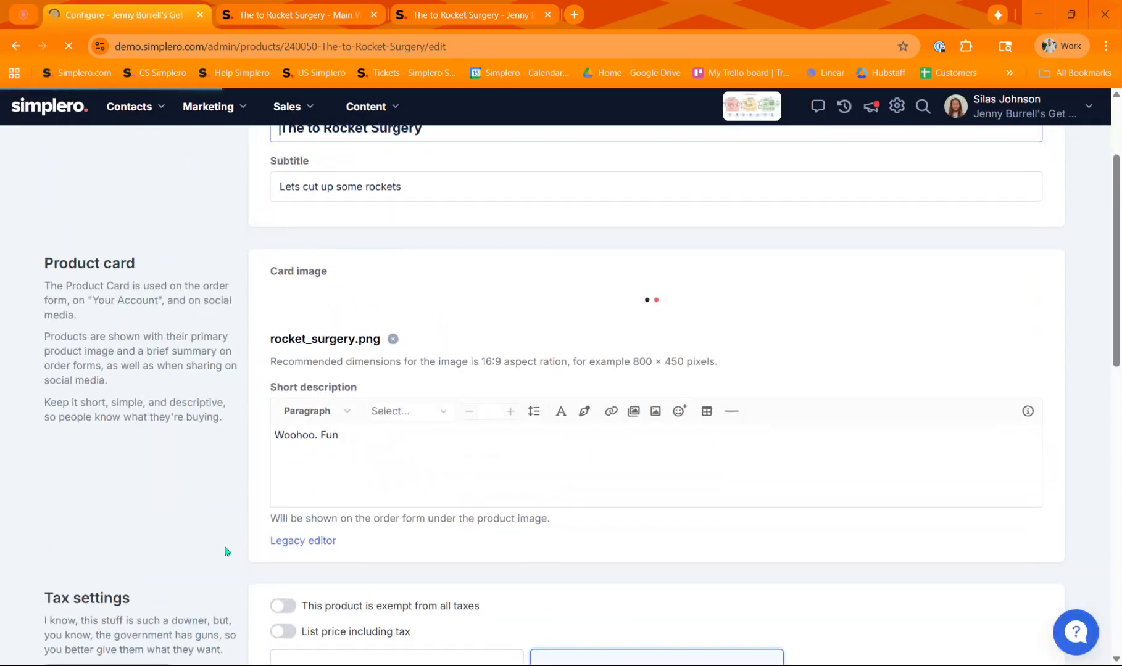
scroll(225, 551, down, 8)
scroll(556, 358, down, 6)
scroll(491, 438, up, 3)
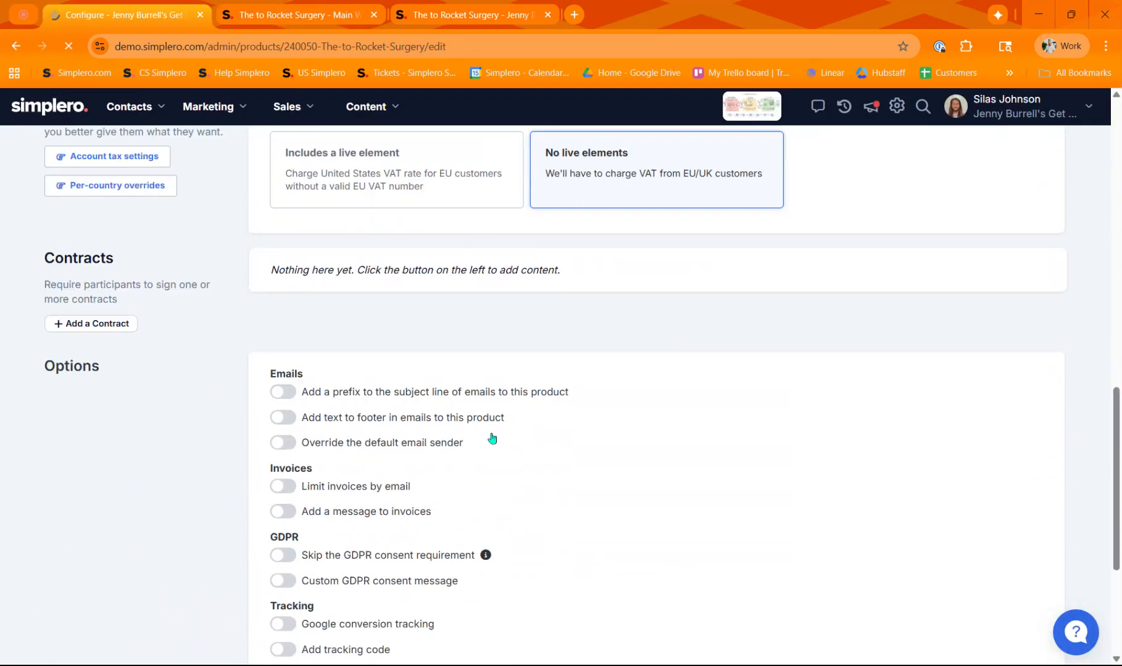
scroll(492, 438, down, 5)
scroll(446, 458, up, 15)
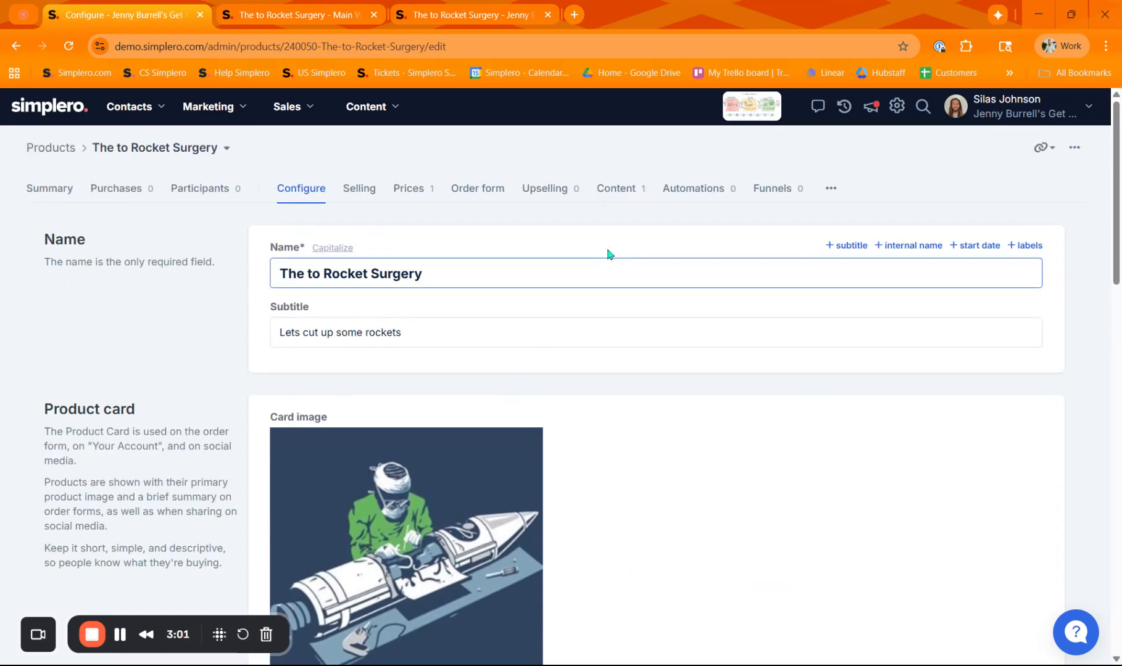
Open the linked course site from the product's content and view the course on the member site
click(609, 194)
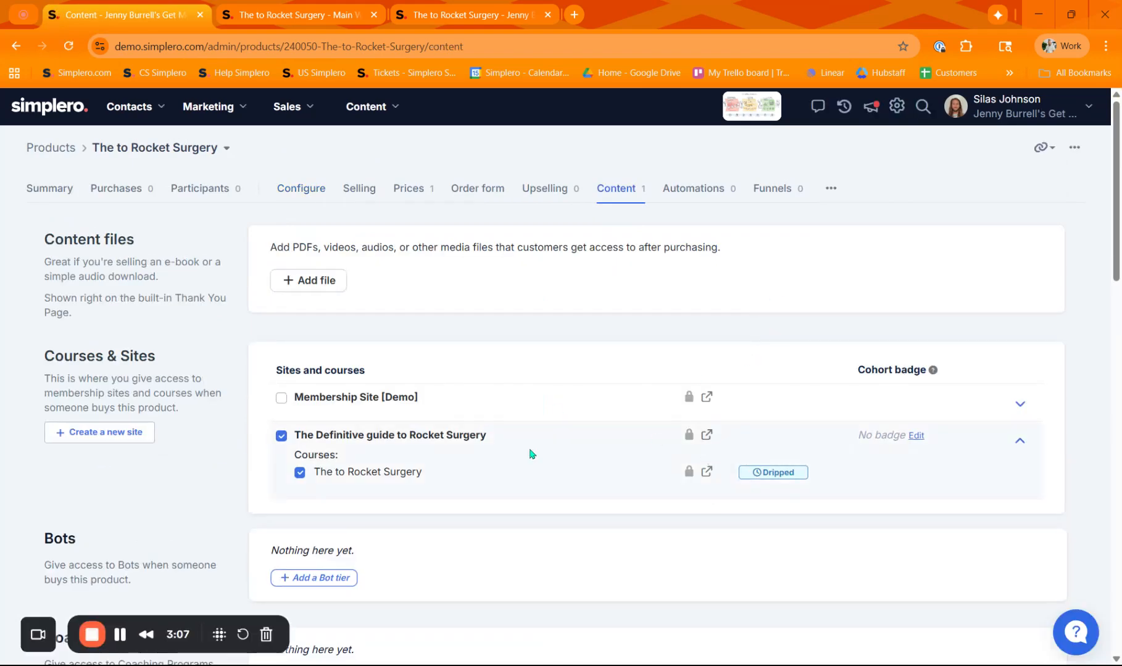
click(707, 437)
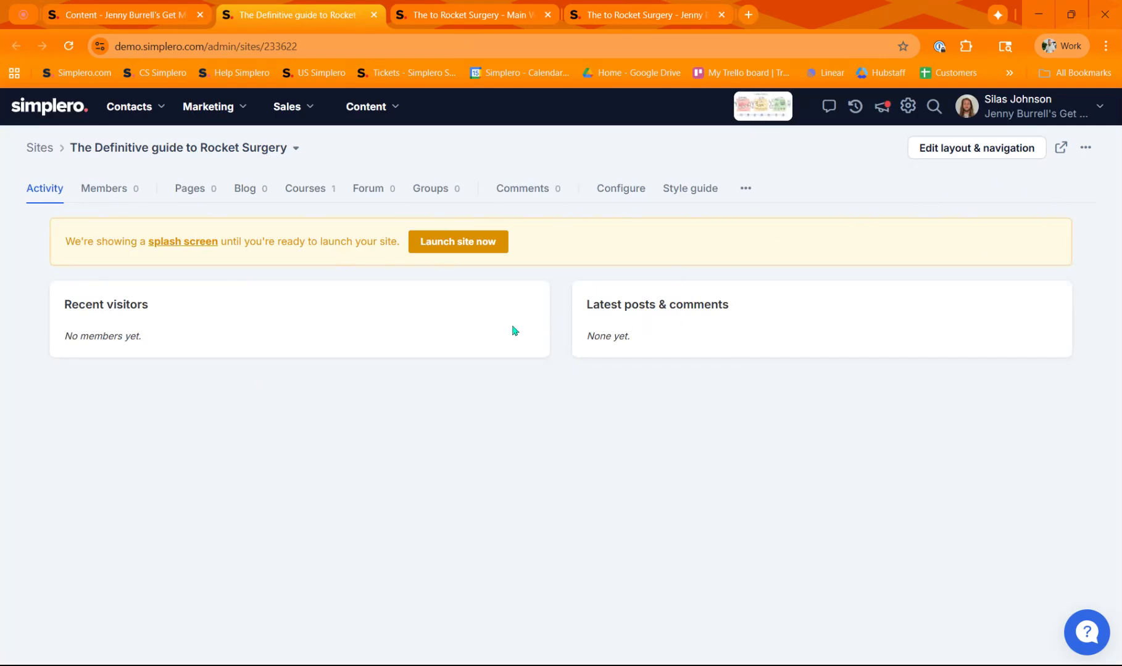
click(1061, 148)
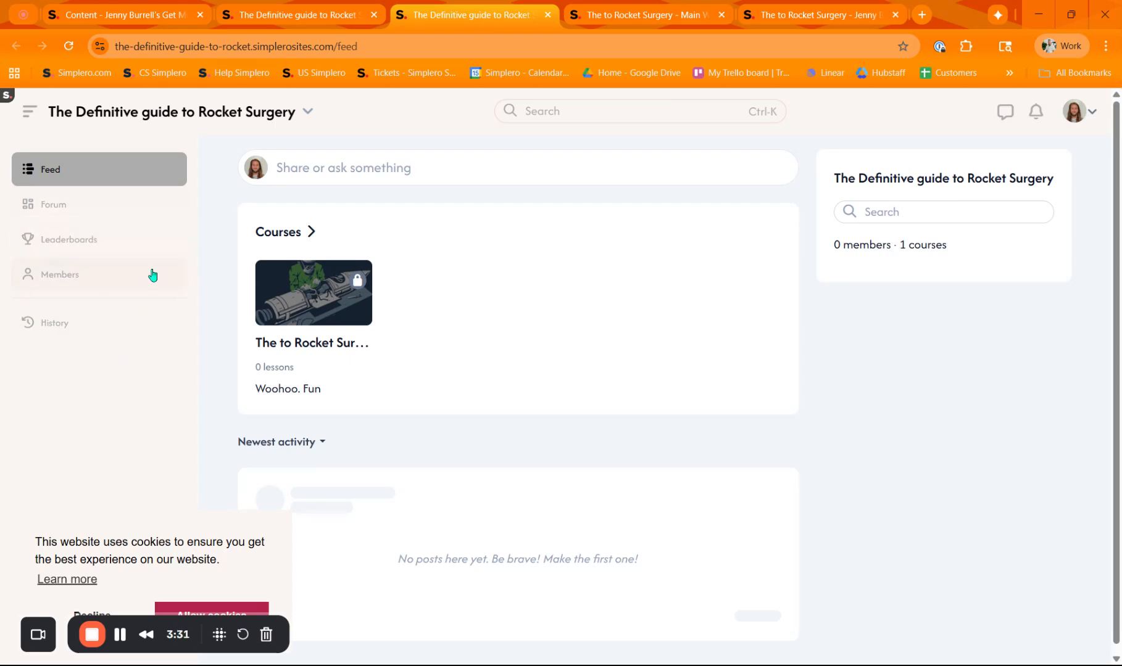
click(289, 234)
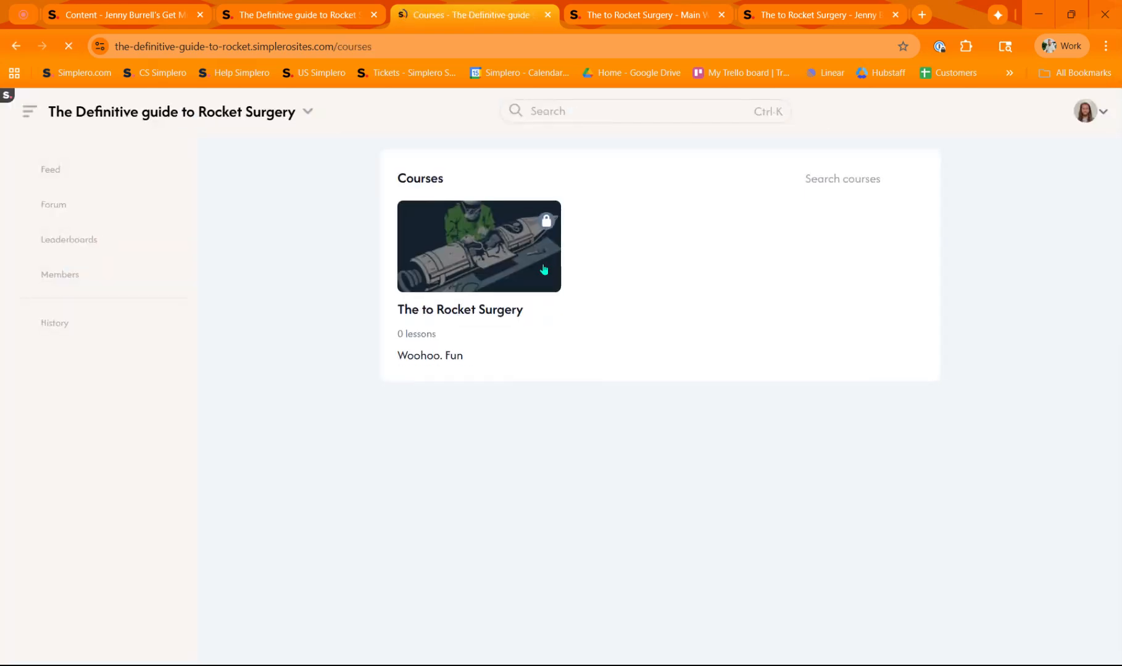
click(463, 316)
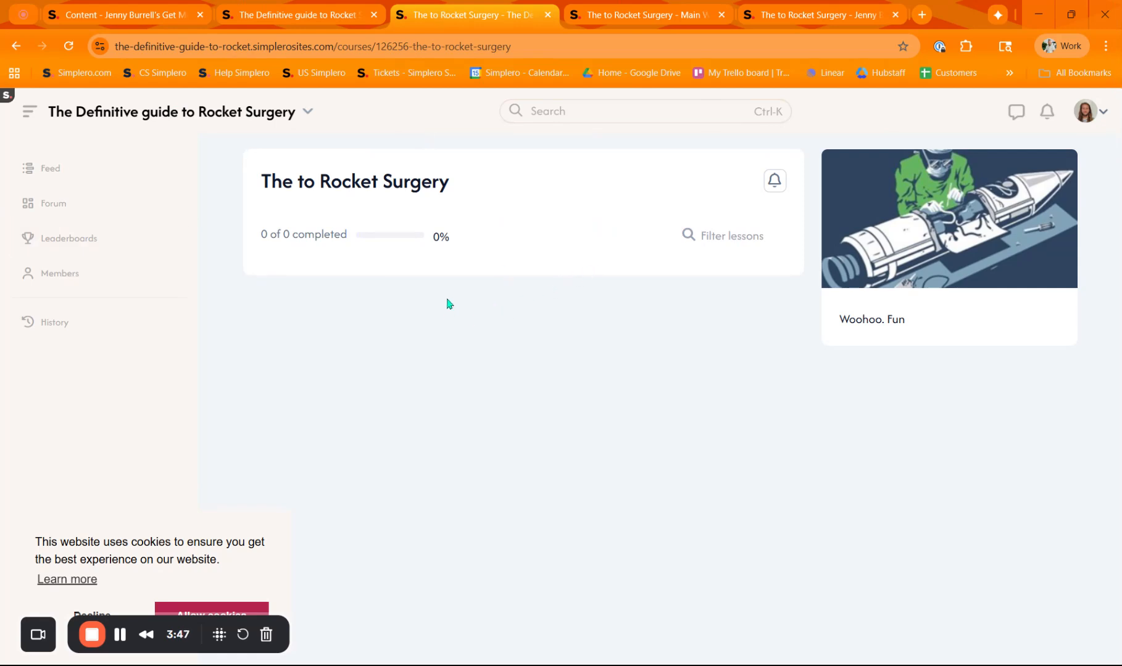
click(332, 25)
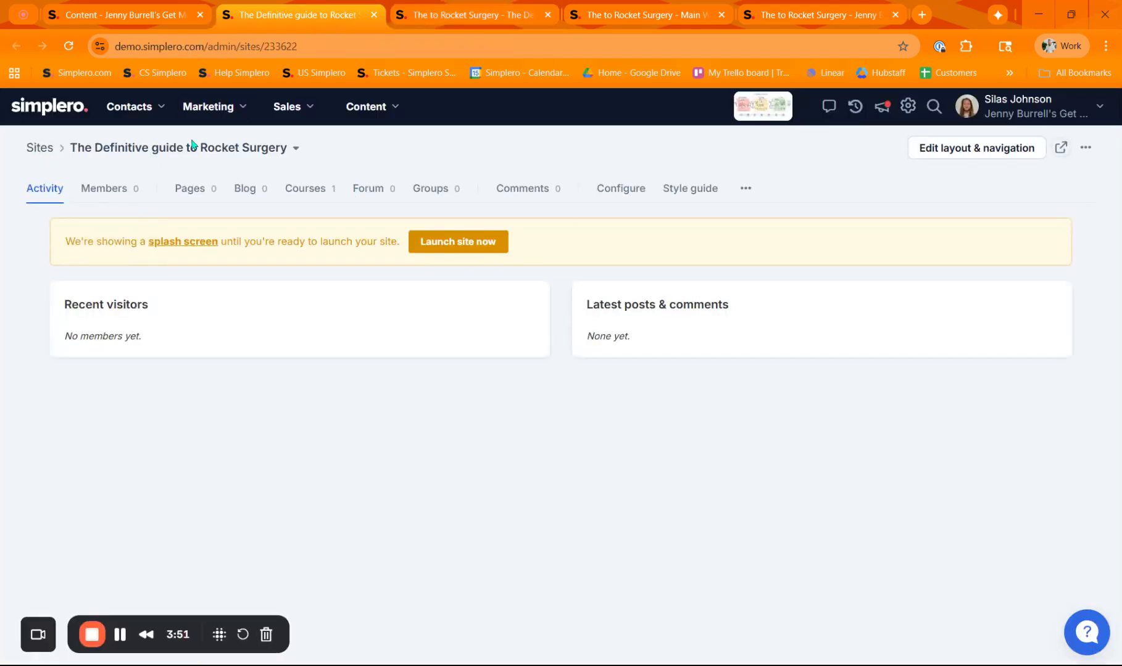
Open the course editor from the product's content and add a lesson named "Lesson 1" to Module 1
click(165, 16)
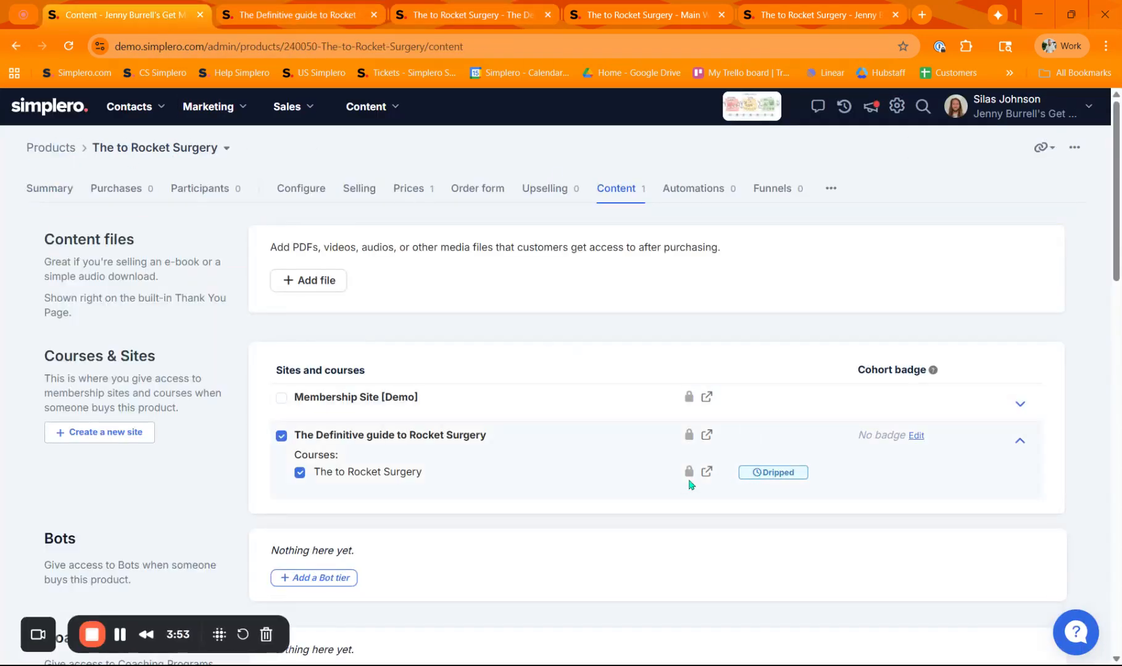
click(708, 472)
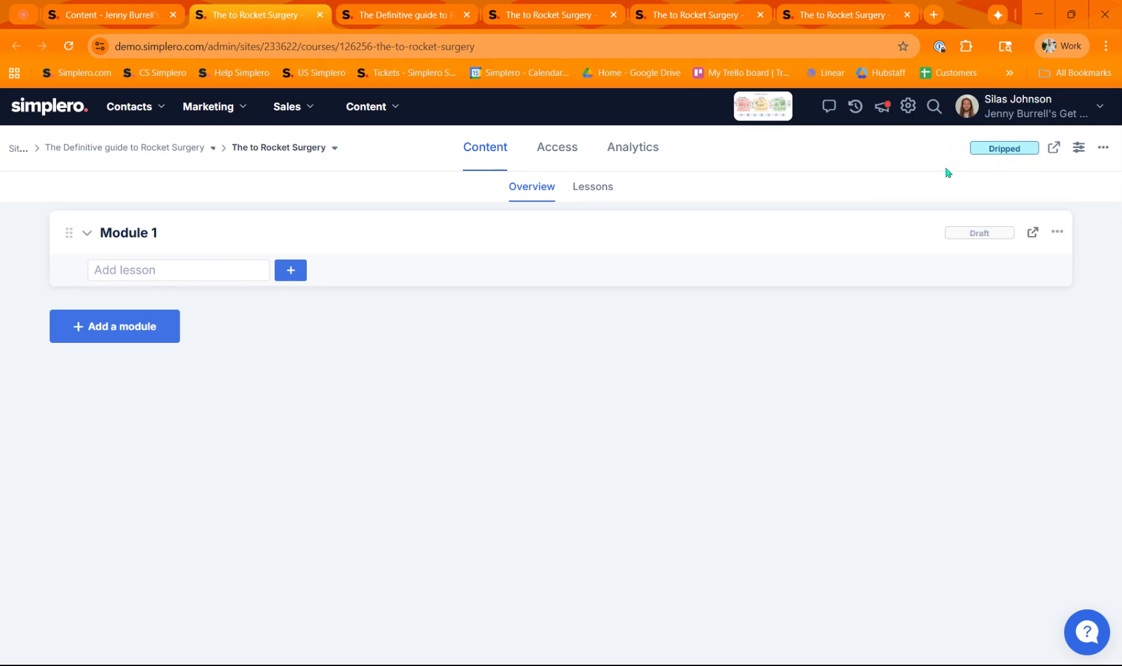
click(142, 274)
text(Lesson 1)
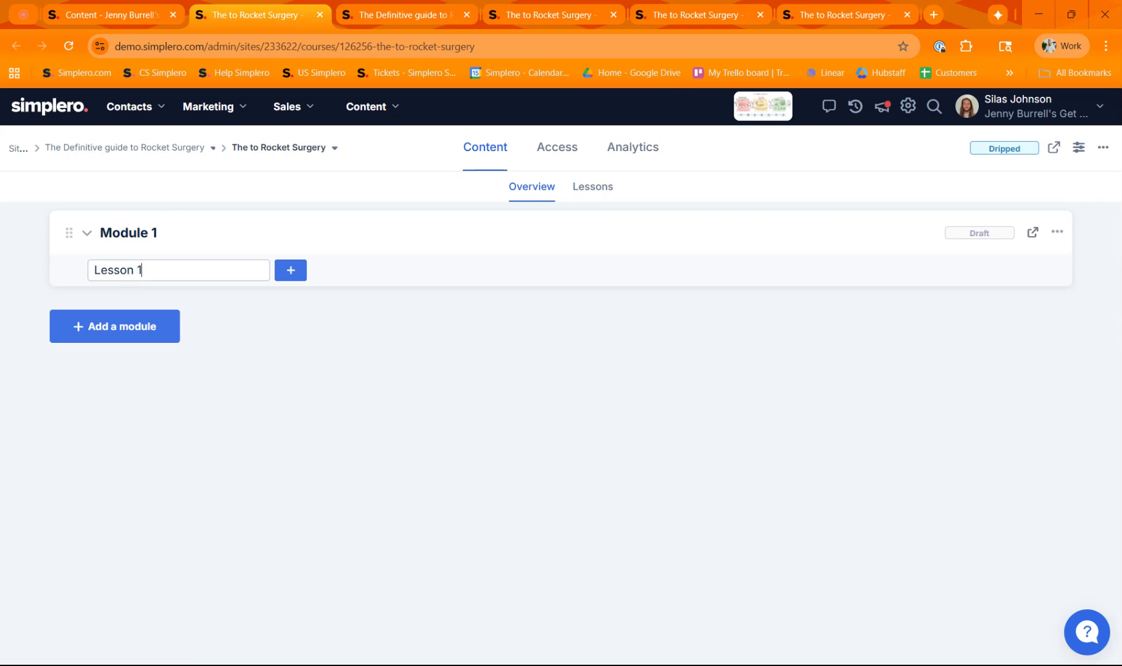
key(Return)
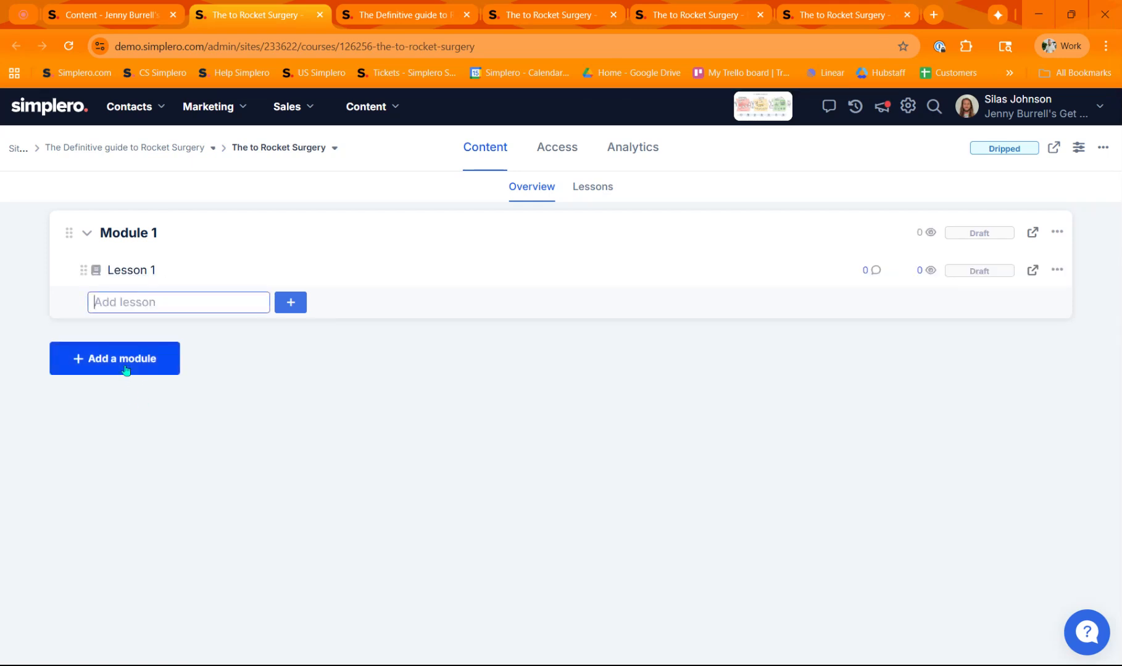
Add a second module titled "Module 2" to the course
click(126, 370)
text(Mo)
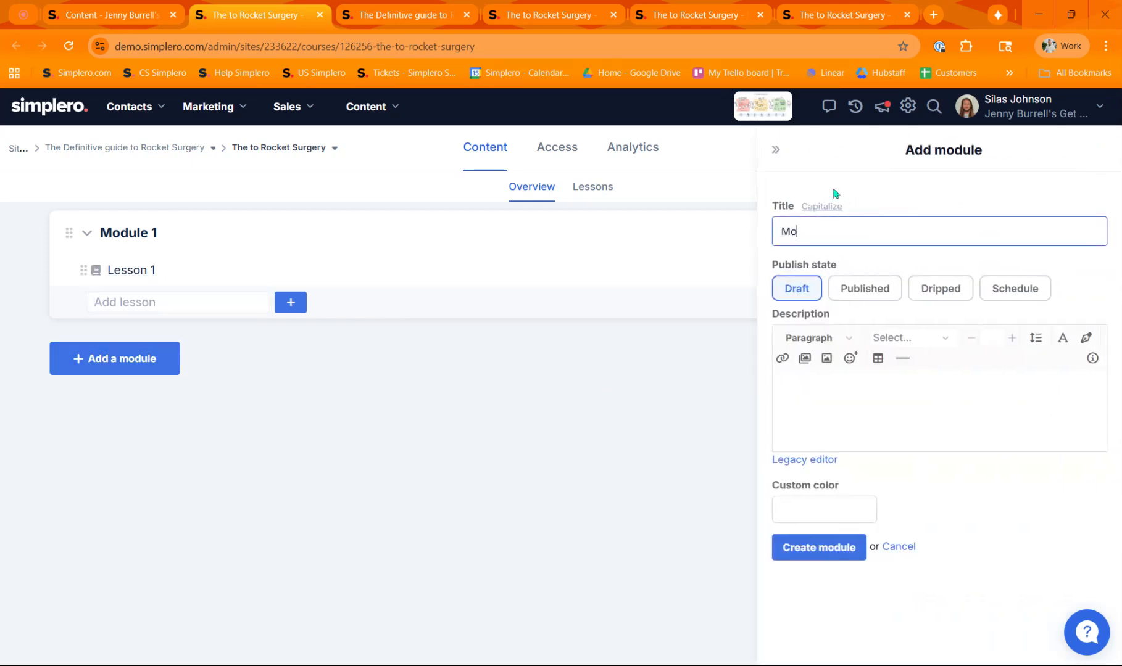
text(dule 2)
click(819, 548)
Add a lesson named "Lesson 1" to Module 2
click(174, 400)
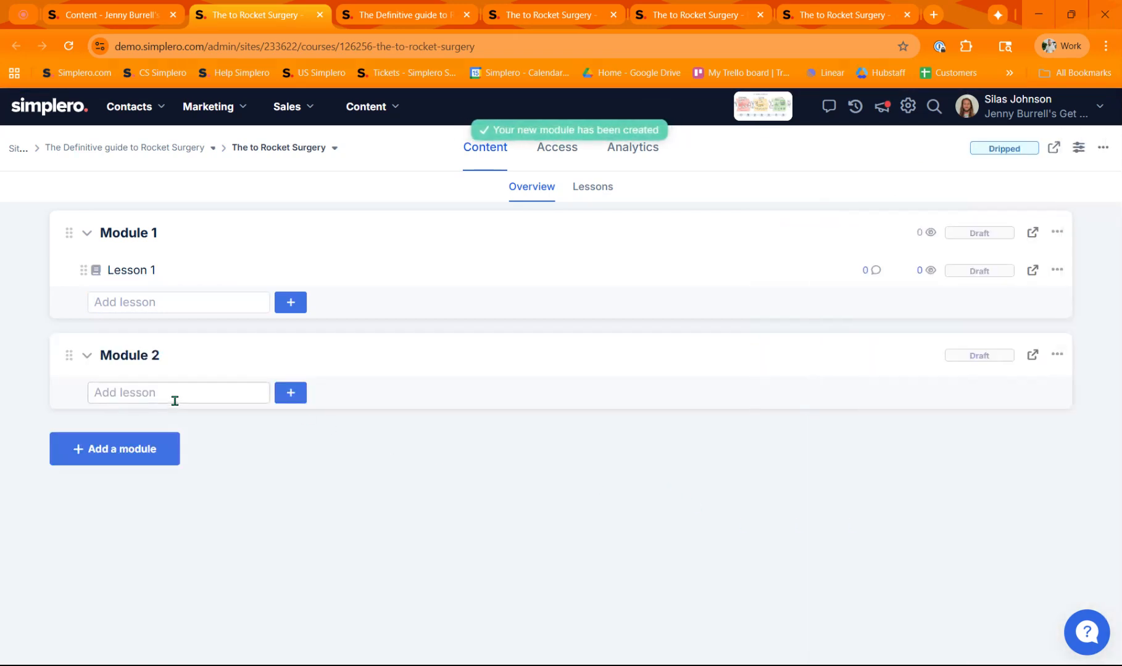
text(Lesso)
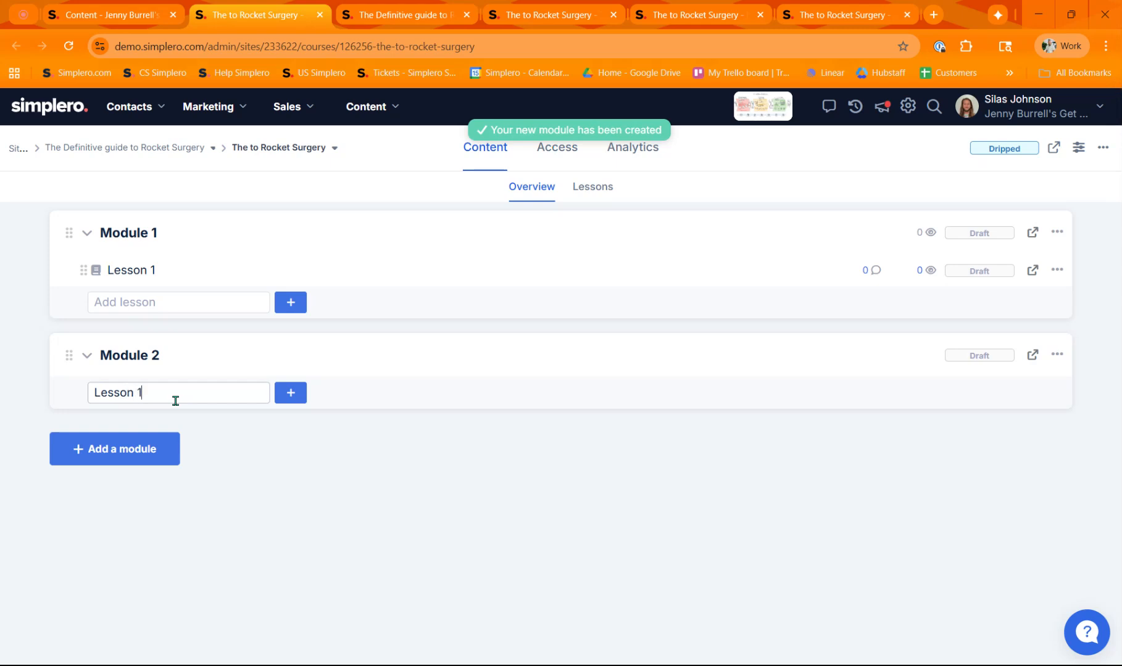
text(n 1)
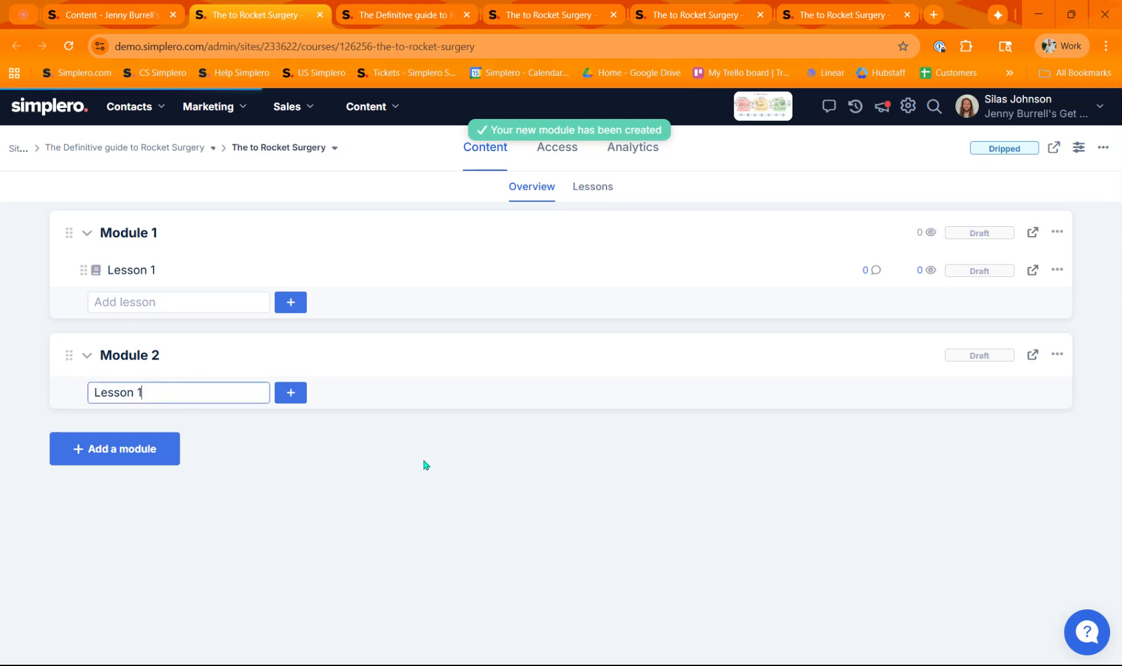
key(Return)
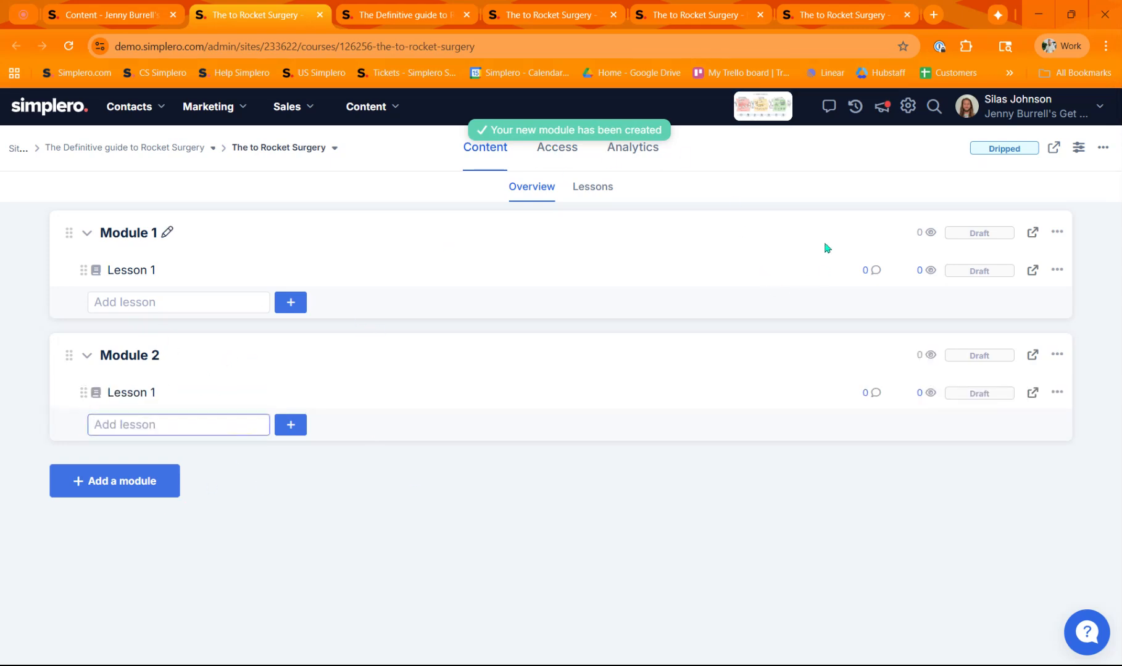
Reload the course on the member site and open Module 1's first lesson
click(543, 15)
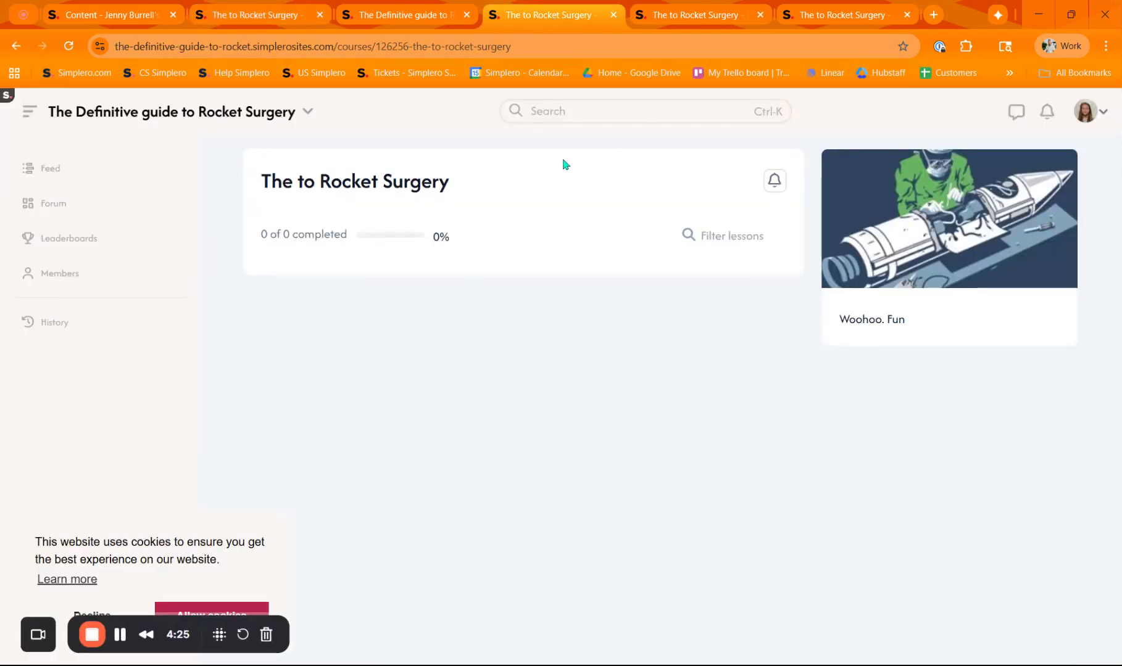
click(64, 52)
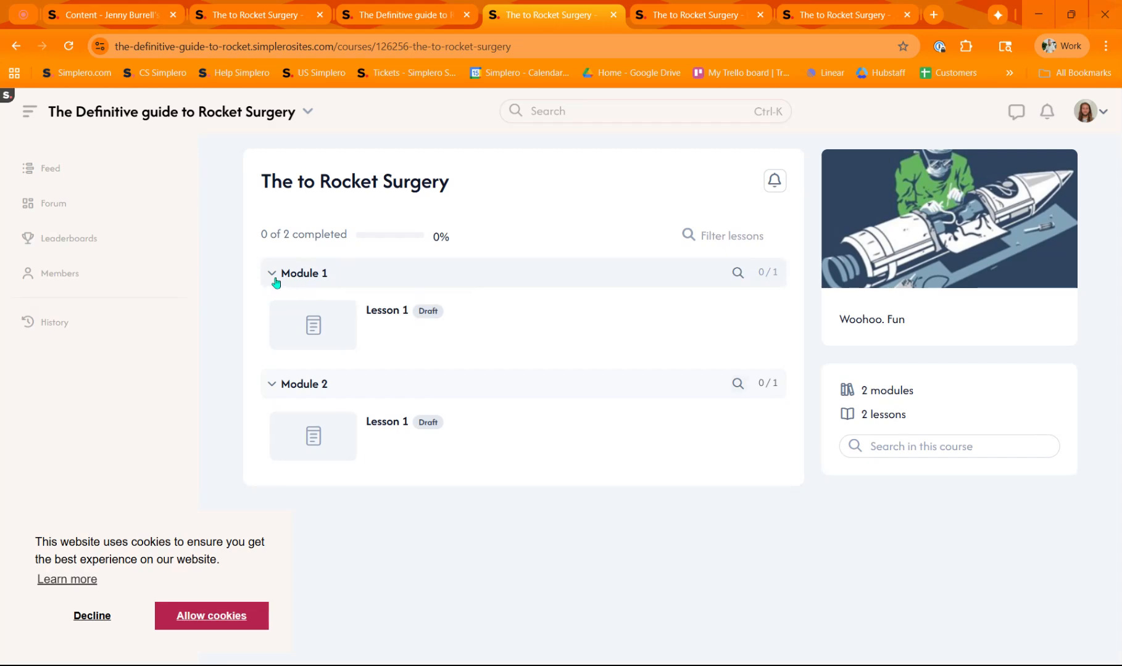
click(381, 317)
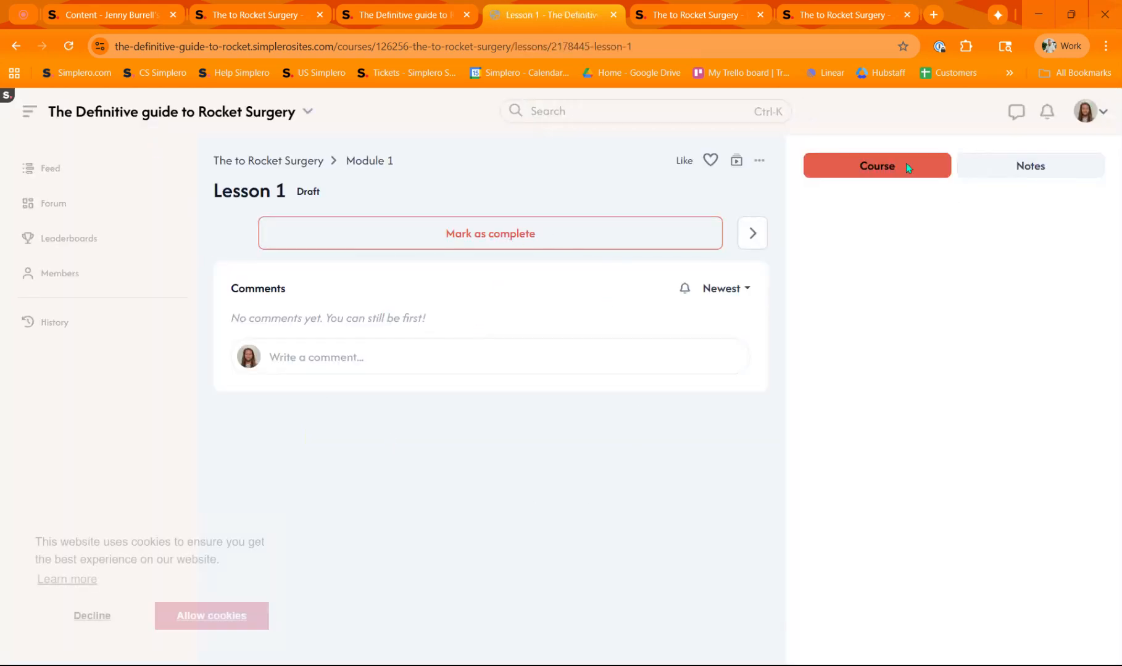